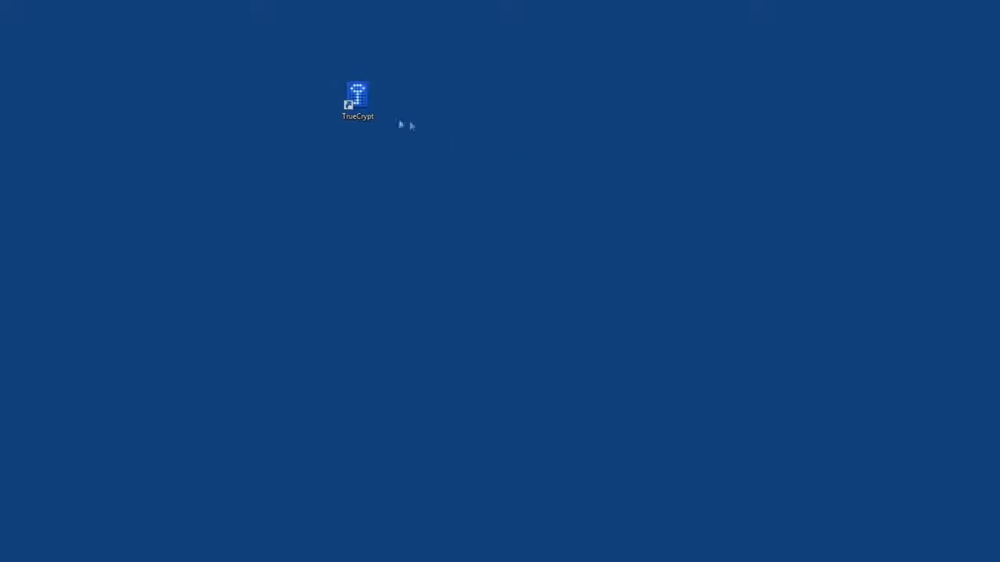
# Drag the TrueCrypt shortcut icon about 300 pixels to the right on the desktop.
pyautogui.moveTo(358, 100); pyautogui.dragTo(587, 100)
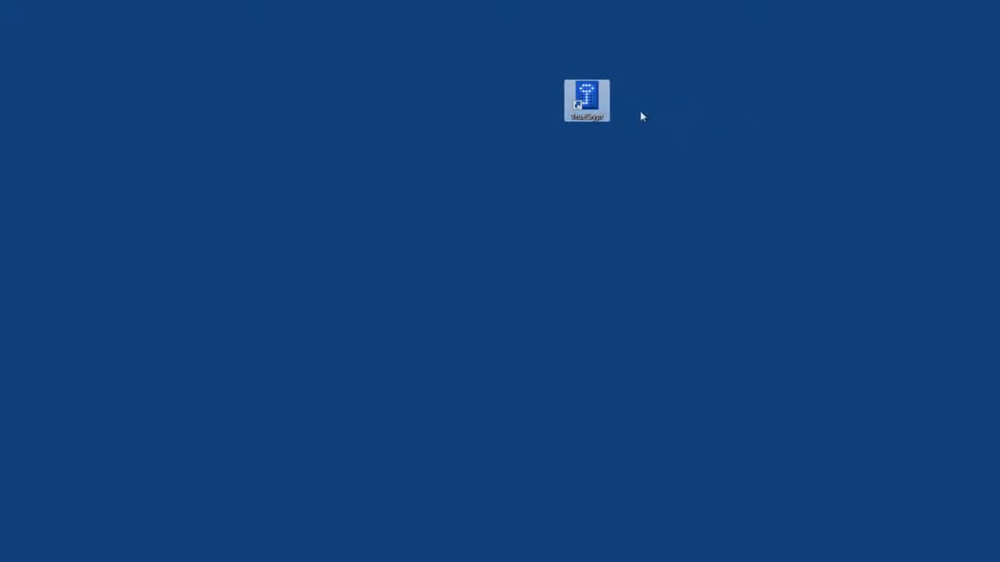
# Launch TrueCrypt and open the Volume Creation Wizard, centred over the main window.
pyautogui.doubleClick(582, 100)
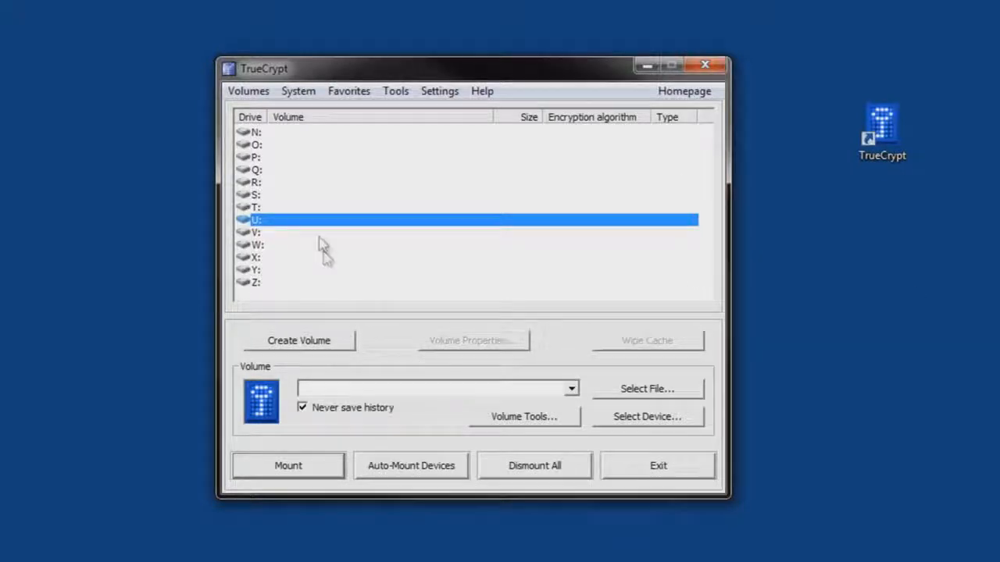
pyautogui.click(315, 348)
pyautogui.moveTo(828, 252); pyautogui.dragTo(625, 174)
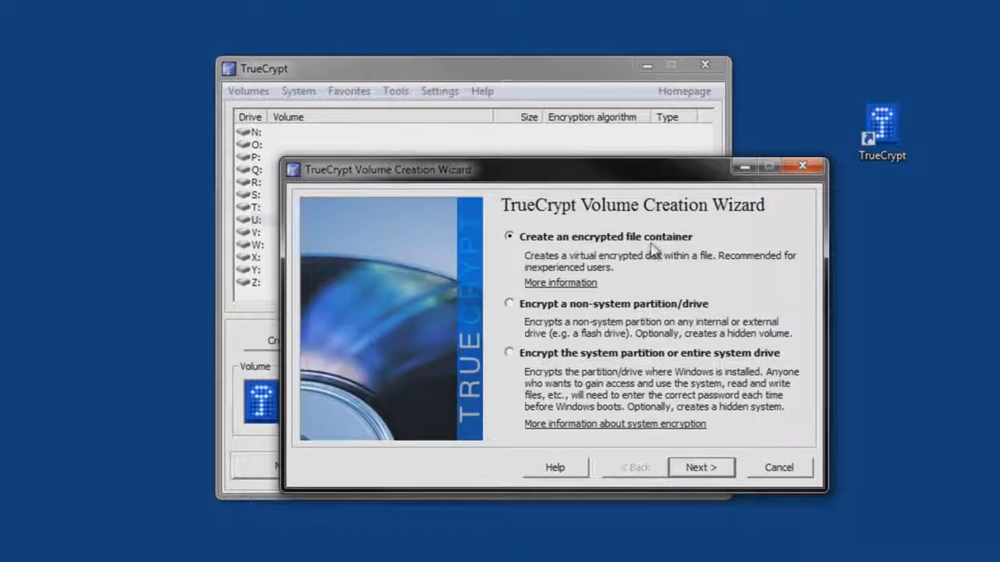
# Choose an encrypted file container with the Standard TrueCrypt volume type.
pyautogui.click(693, 469)
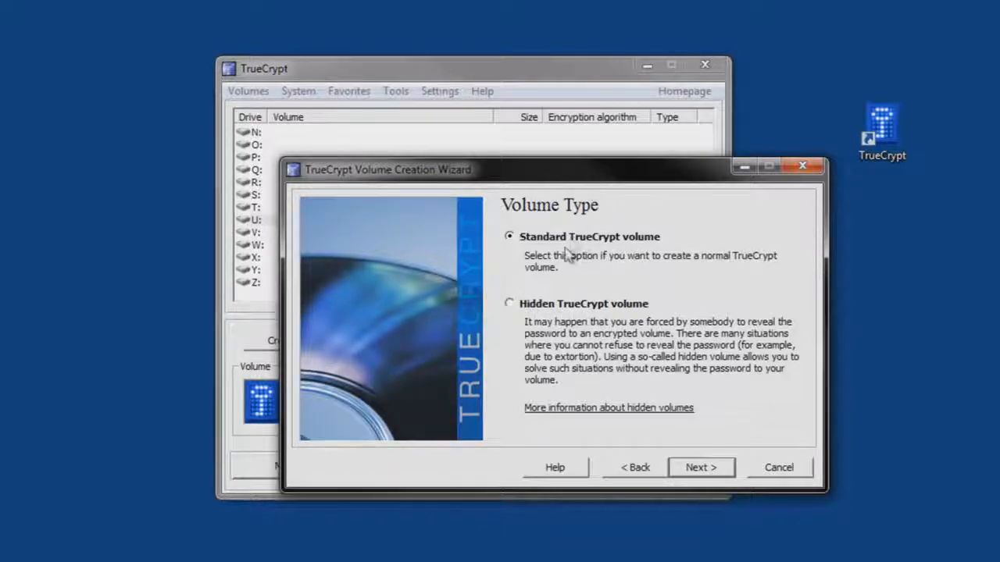
pyautogui.click(528, 308)
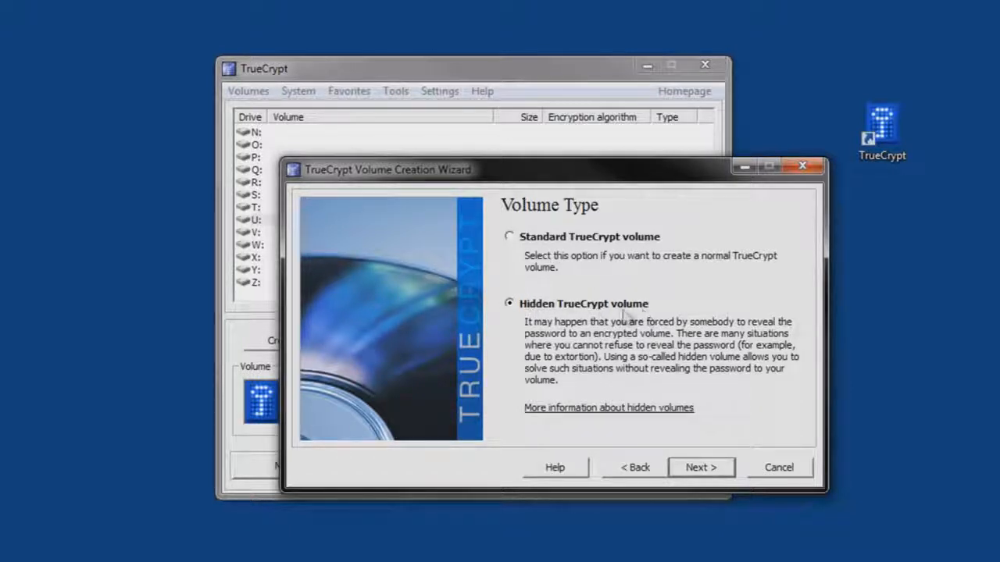
pyautogui.click(509, 237)
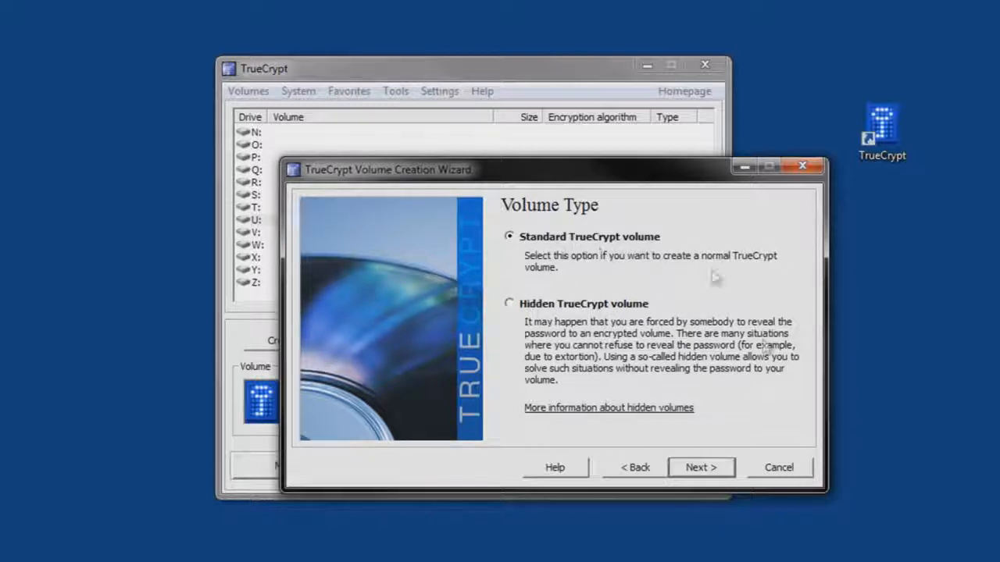
pyautogui.click(720, 471)
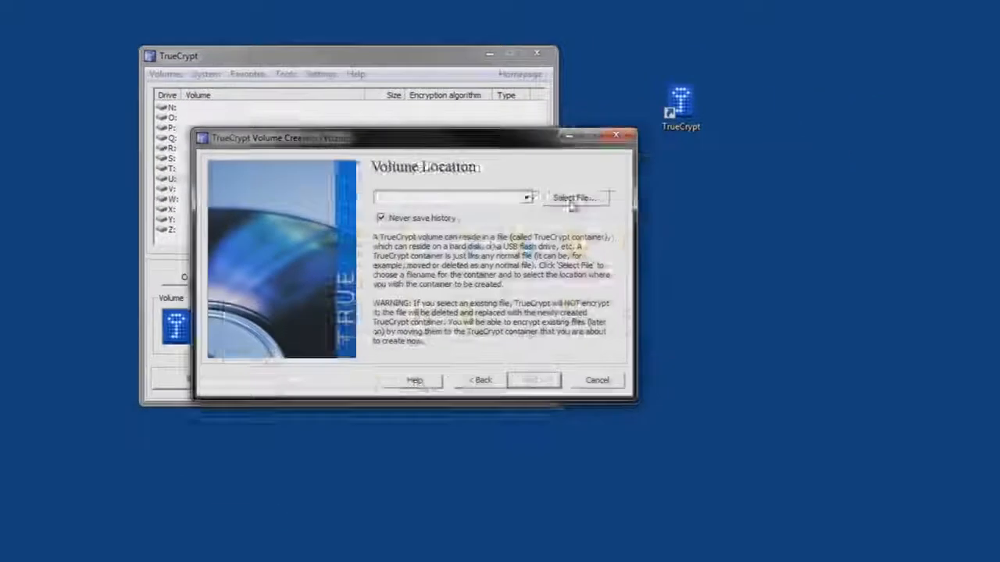
# Set the container file location to MySecretStuff on the Desktop and continue.
pyautogui.click(751, 243)
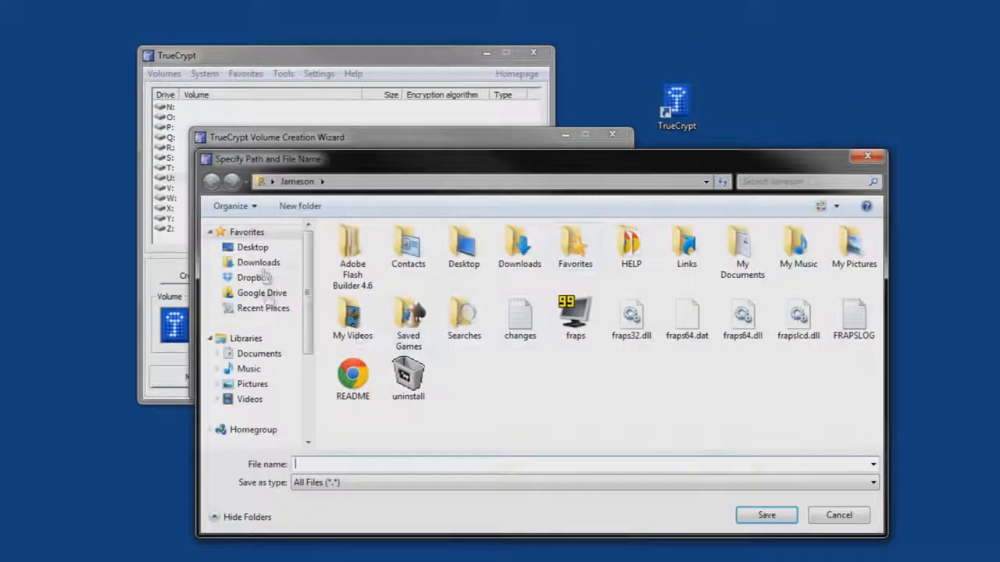
pyautogui.click(251, 247)
pyautogui.moveTo(878, 249); pyautogui.dragTo(882, 400)
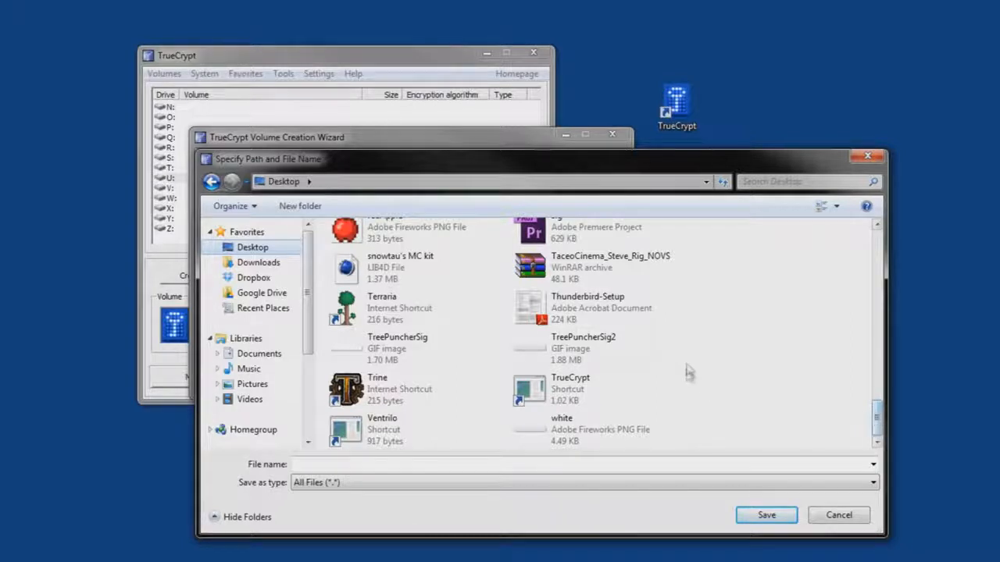
pyautogui.click(551, 464)
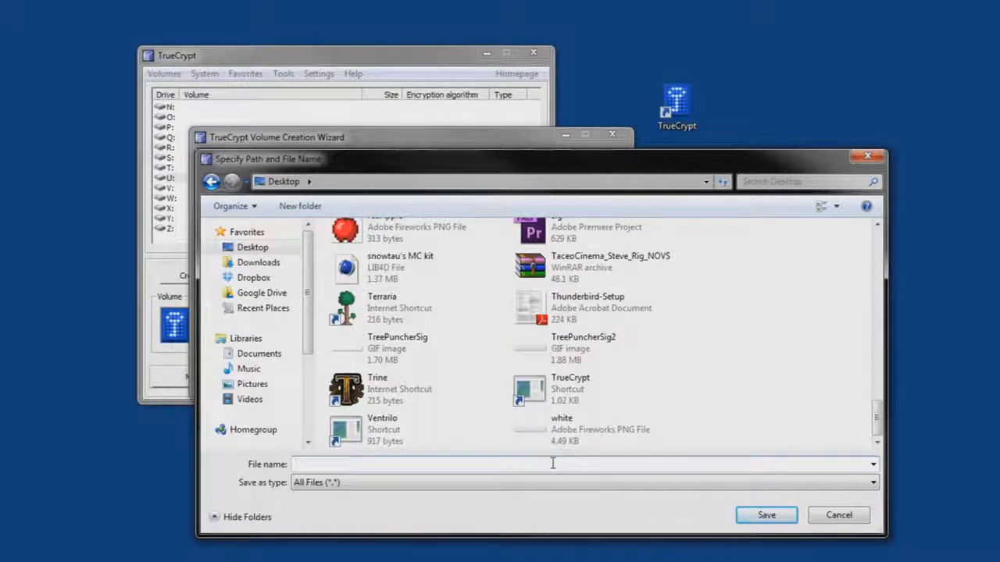
pyautogui.write('MyS')
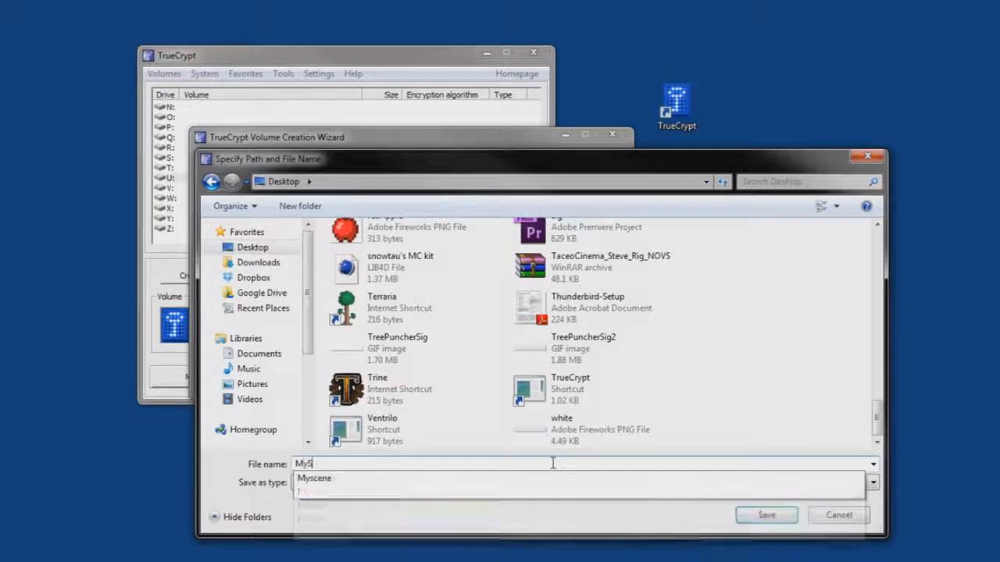
pyautogui.write('ecretStuff')
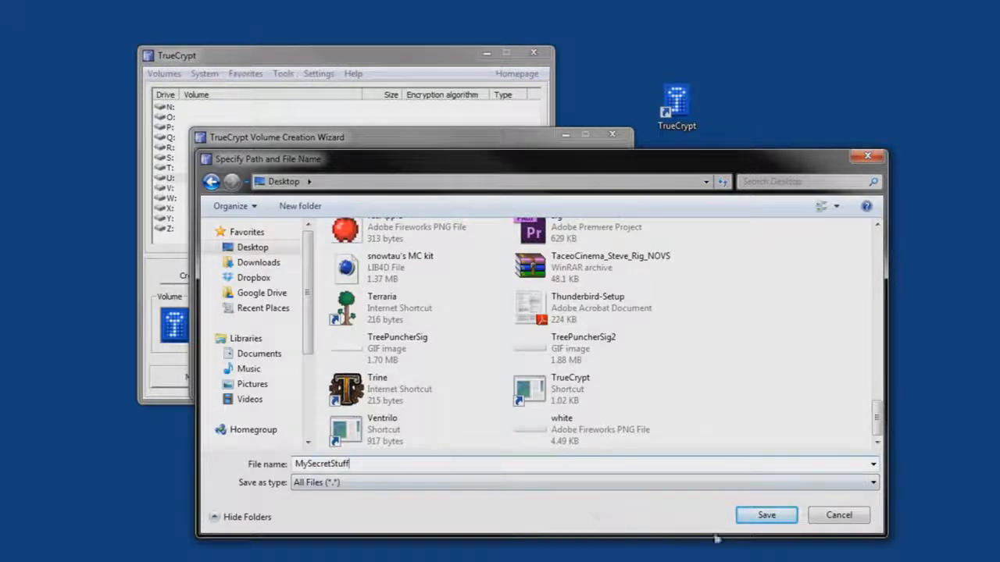
pyautogui.click(751, 517)
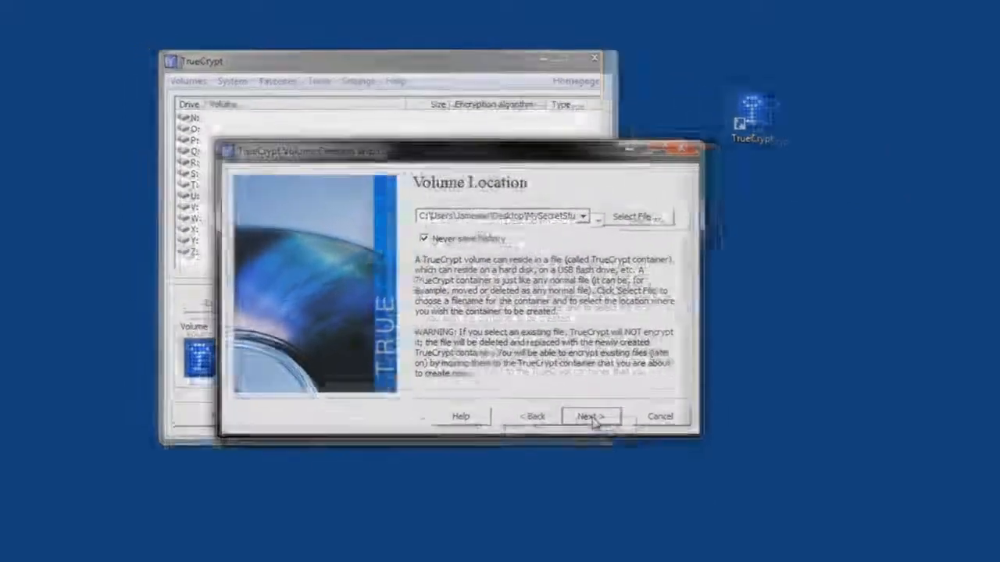
pyautogui.click(591, 418)
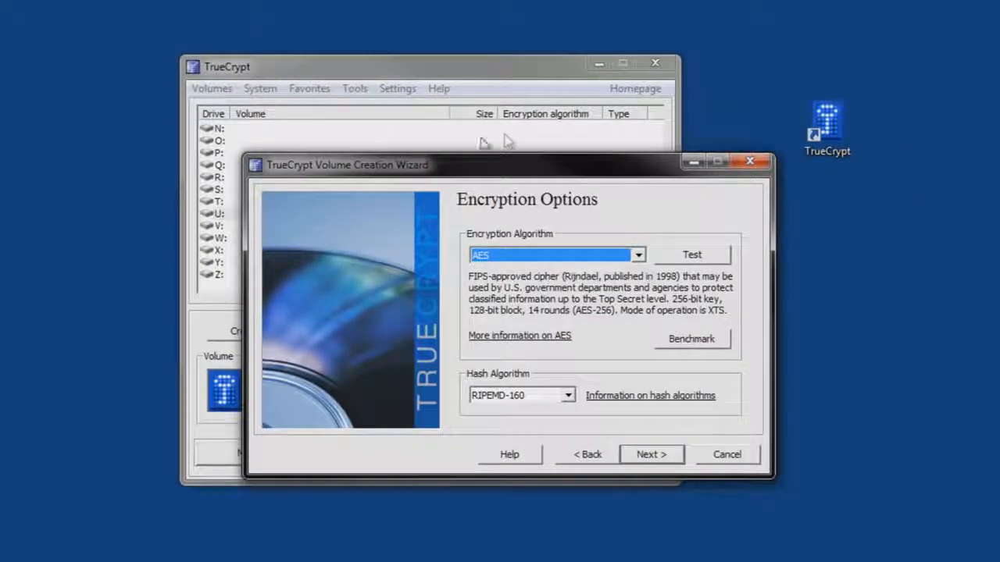
# Keep AES encryption and RIPEMD-160 hashing for the volume and continue.
pyautogui.moveTo(524, 165); pyautogui.dragTo(469, 139)
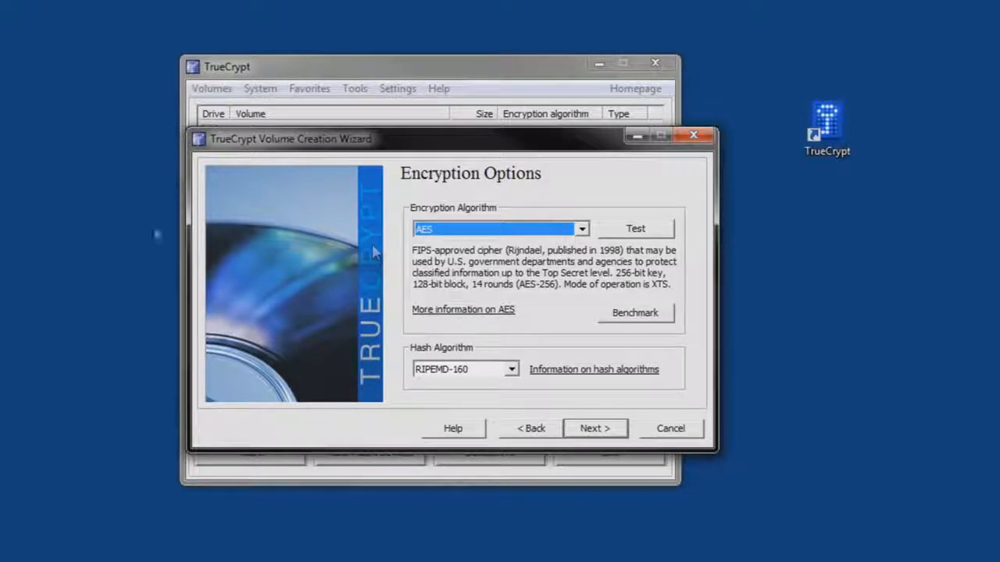
pyautogui.click(550, 229)
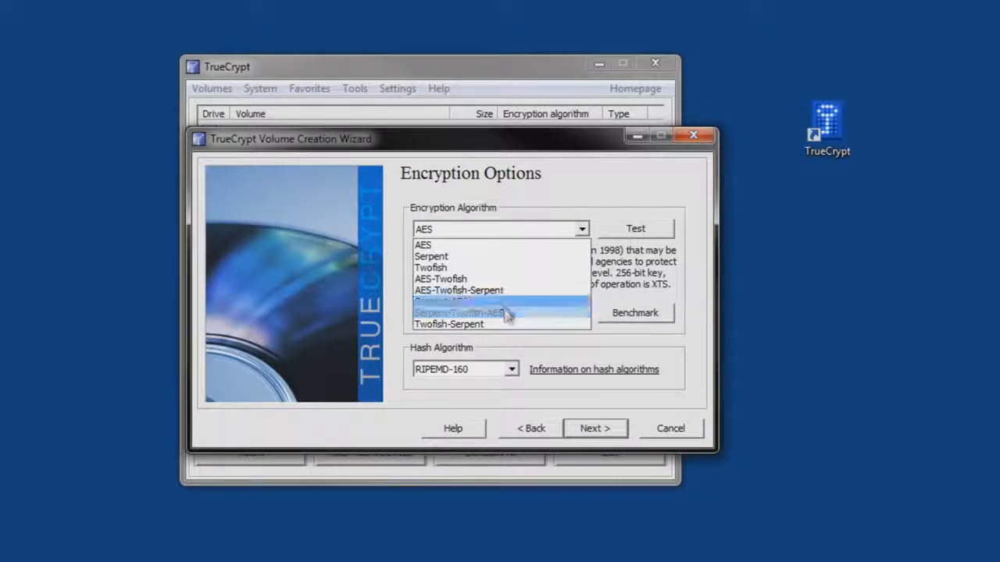
pyautogui.click(451, 249)
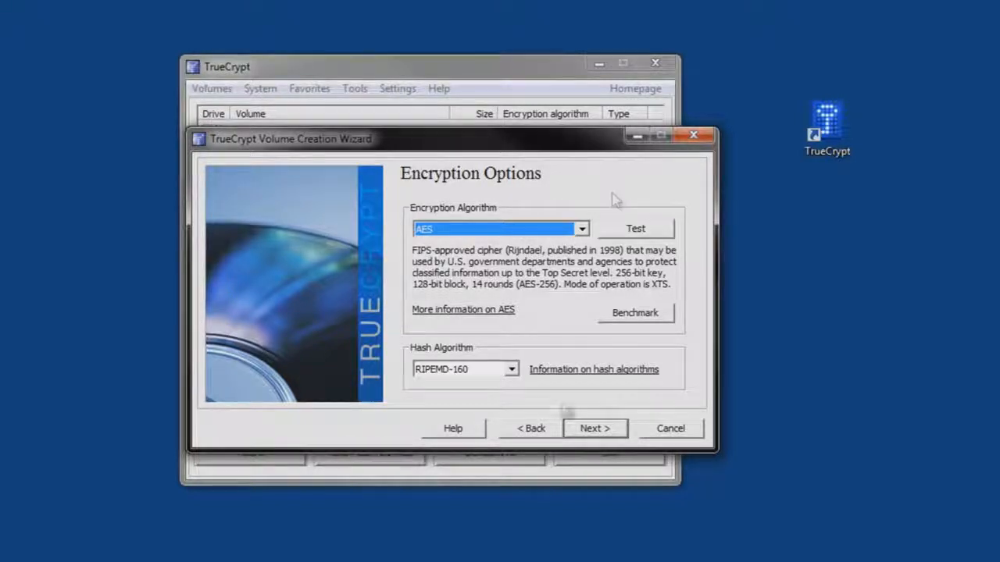
pyautogui.click(598, 429)
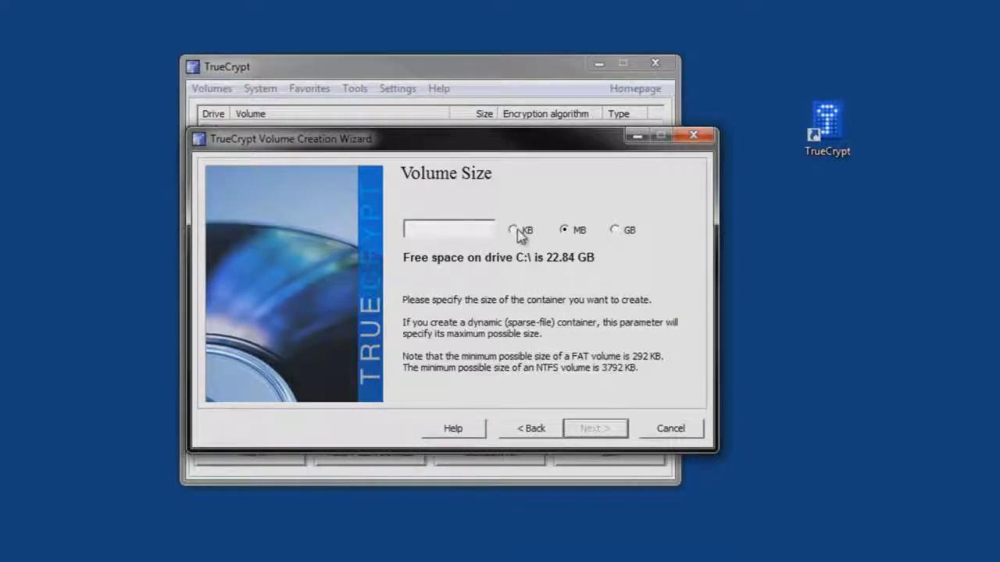
# Enter a container size of 20 with MB as the unit and continue.
pyautogui.click(615, 230)
pyautogui.write('40')
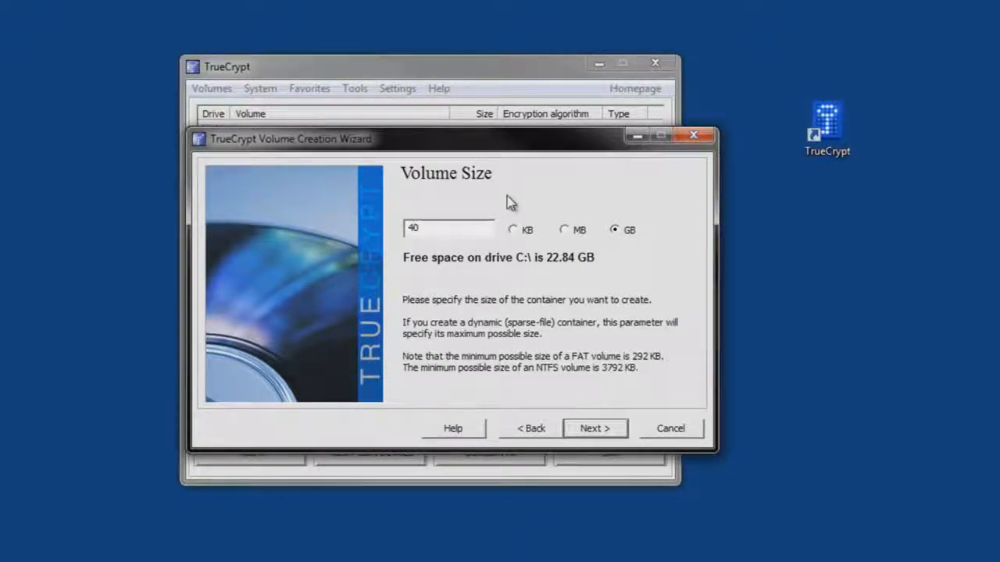
pyautogui.click(565, 230)
pyautogui.moveTo(480, 228); pyautogui.dragTo(384, 221)
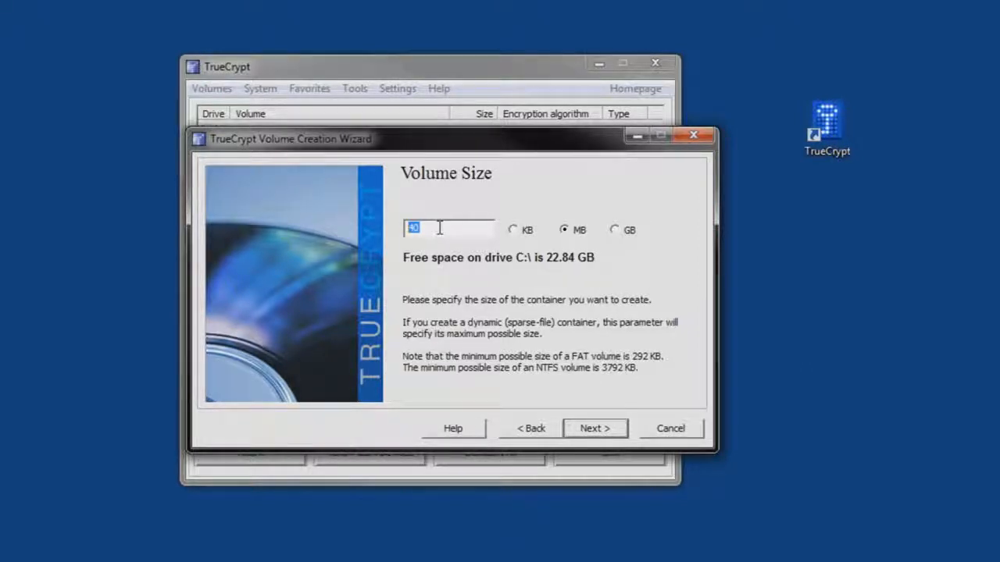
pyautogui.moveTo(439, 227); pyautogui.dragTo(353, 232)
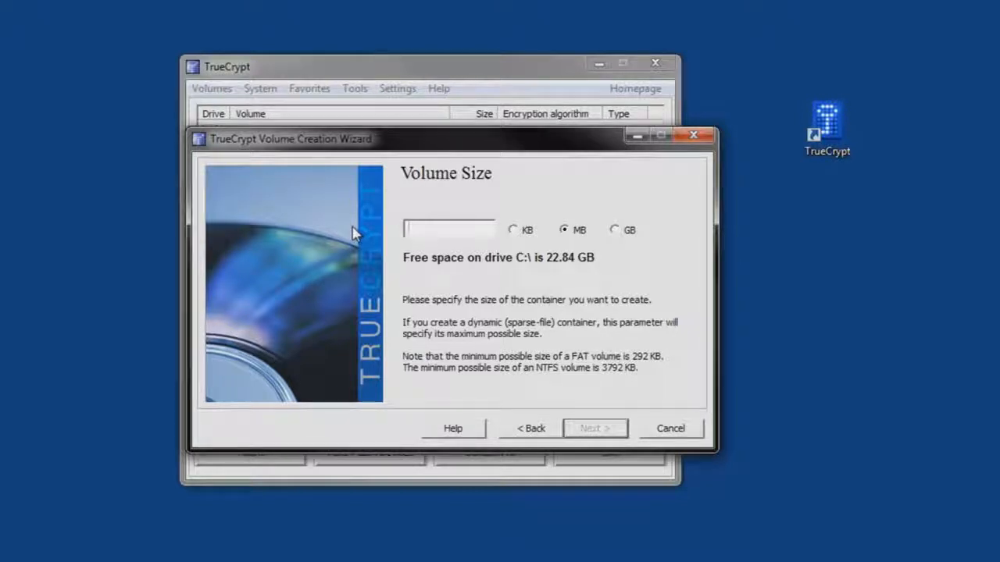
pyautogui.write('20')
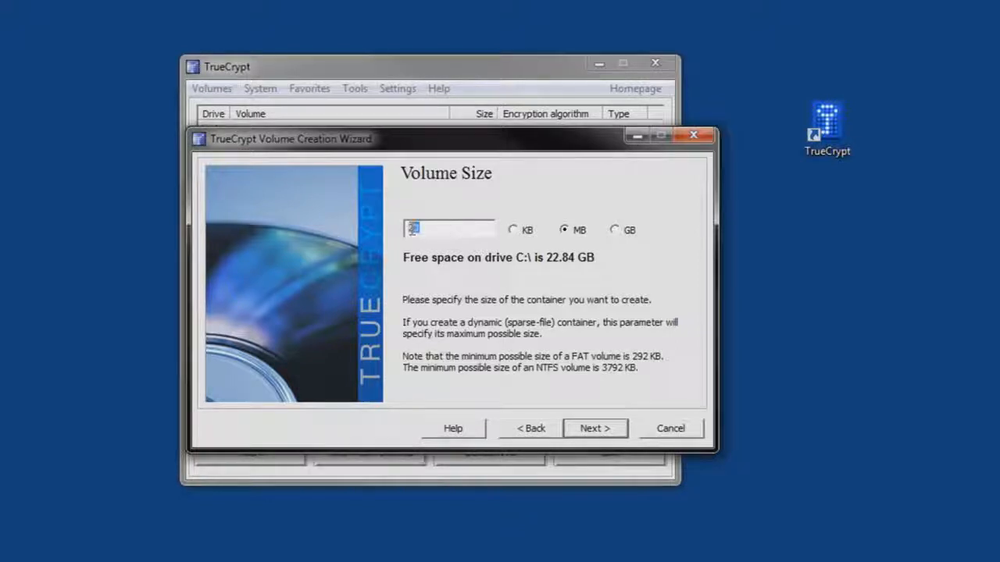
pyautogui.click(614, 230)
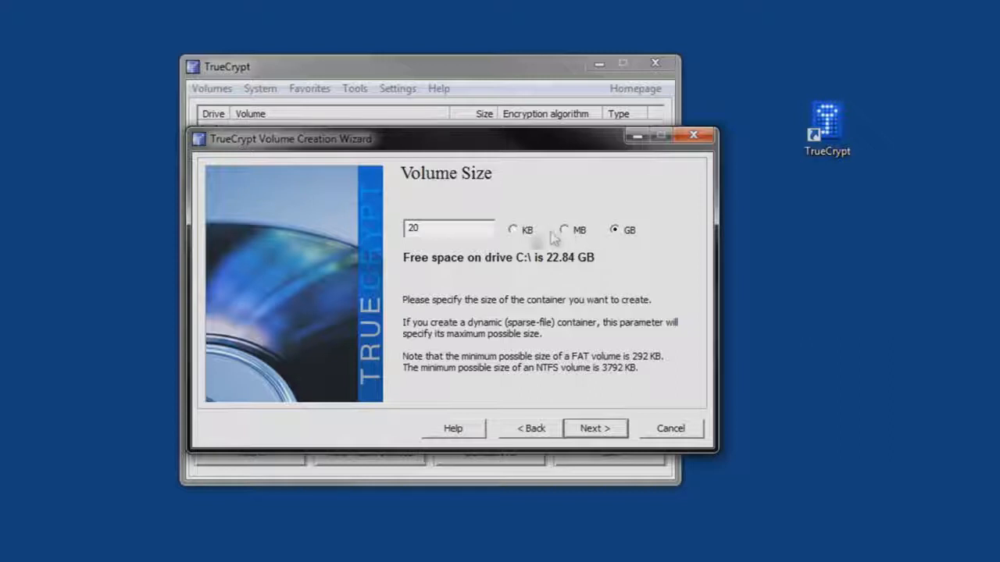
pyautogui.doubleClick(433, 228)
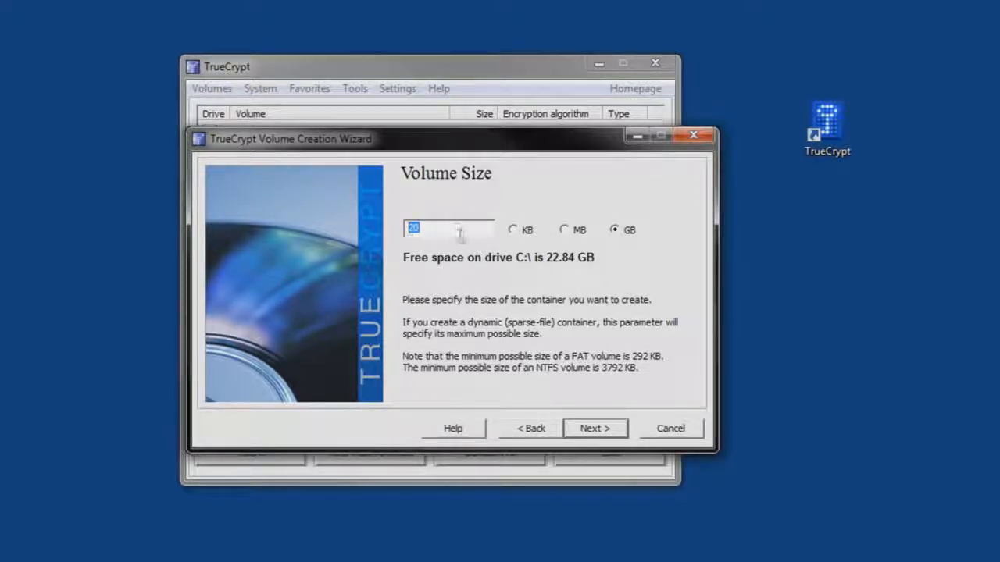
pyautogui.click(451, 229)
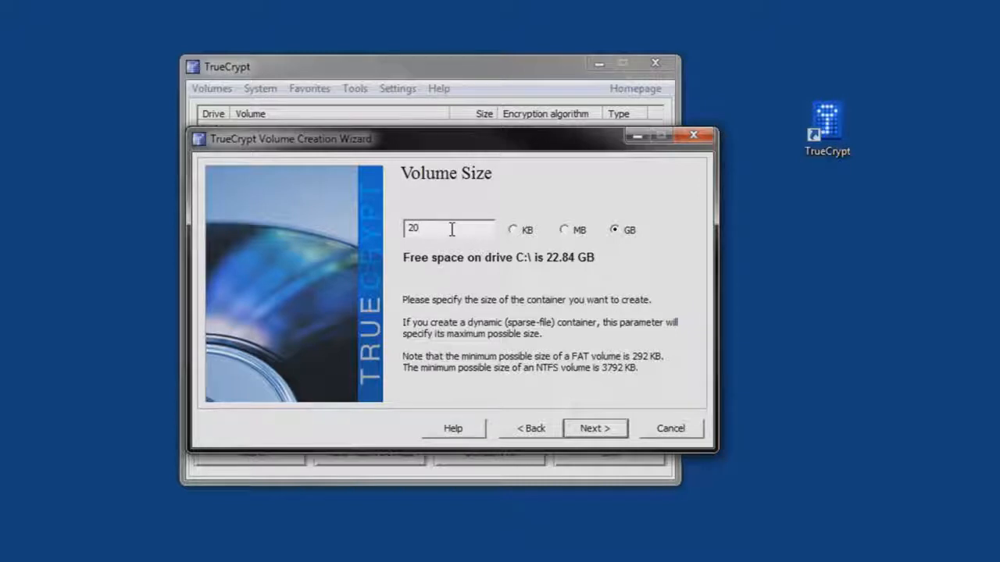
pyautogui.click(564, 230)
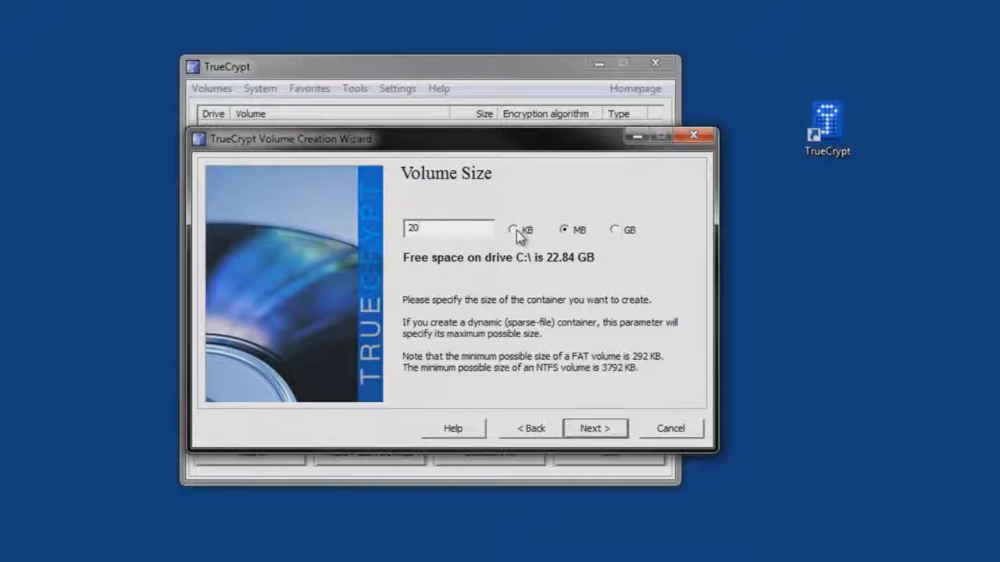
pyautogui.moveTo(446, 226); pyautogui.dragTo(334, 232)
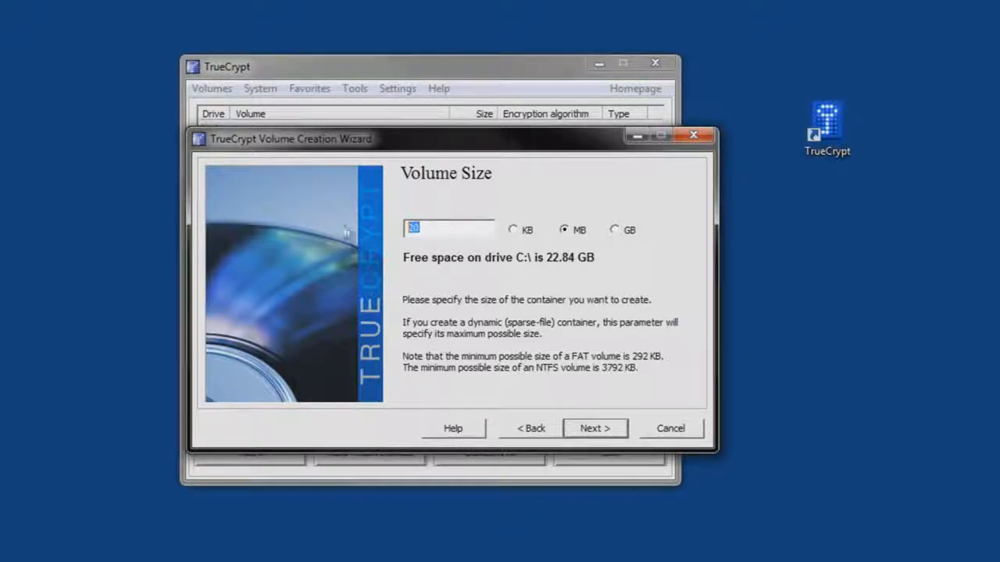
pyautogui.click(438, 232)
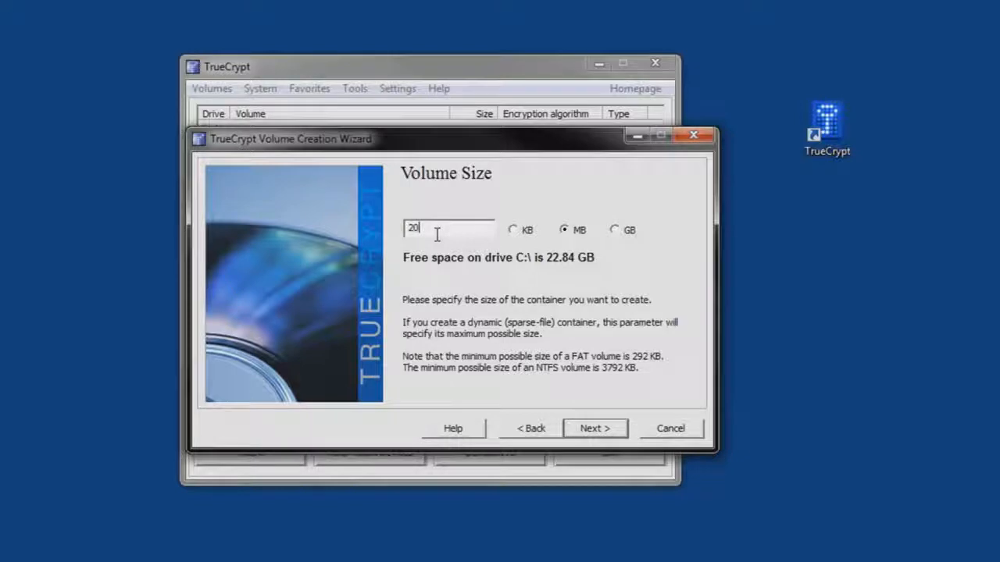
pyautogui.click(593, 429)
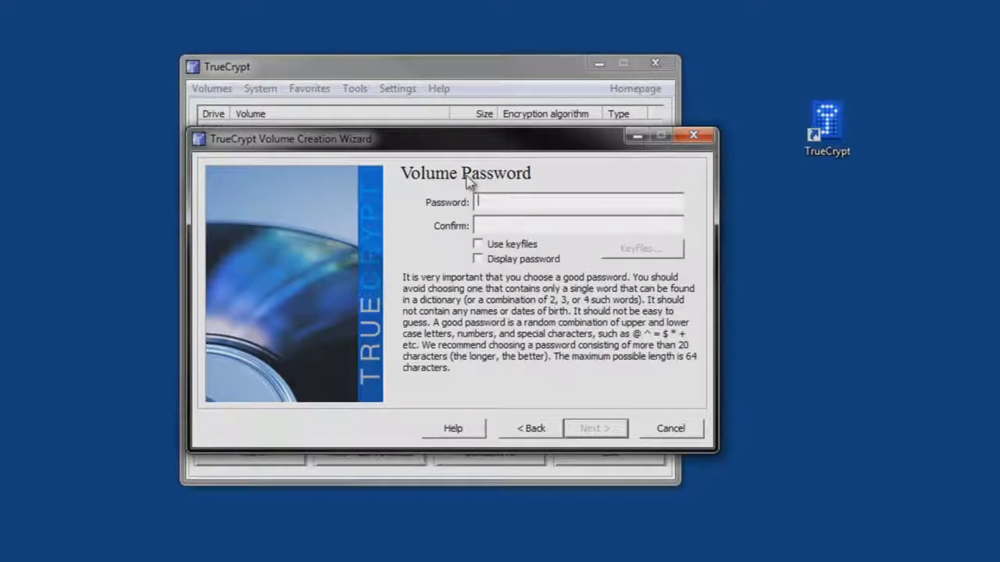
# Paste the volume password into both the Password and Confirm fields, shown in plain text.
pyautogui.moveTo(533, 137); pyautogui.dragTo(510, 134)
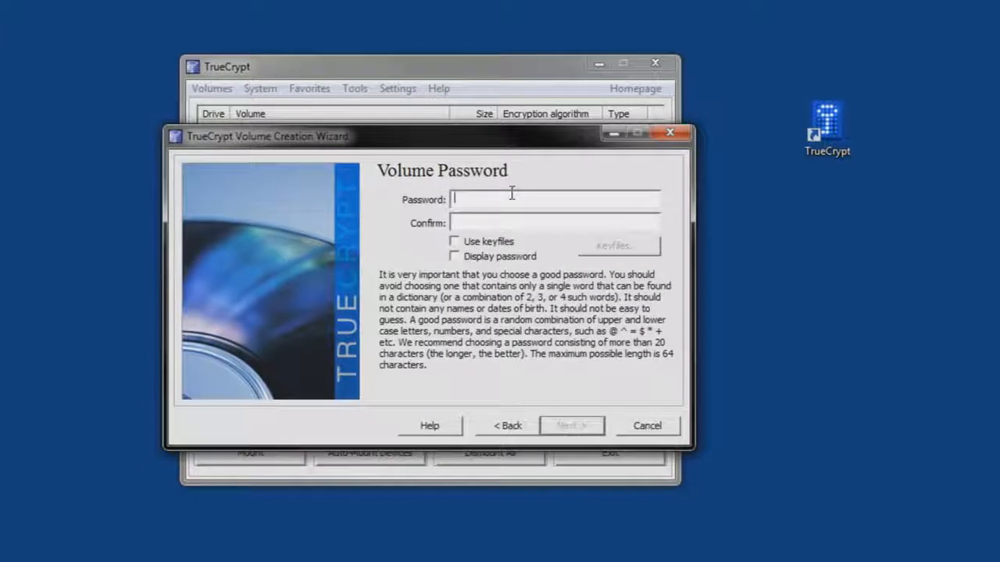
pyautogui.write('**')
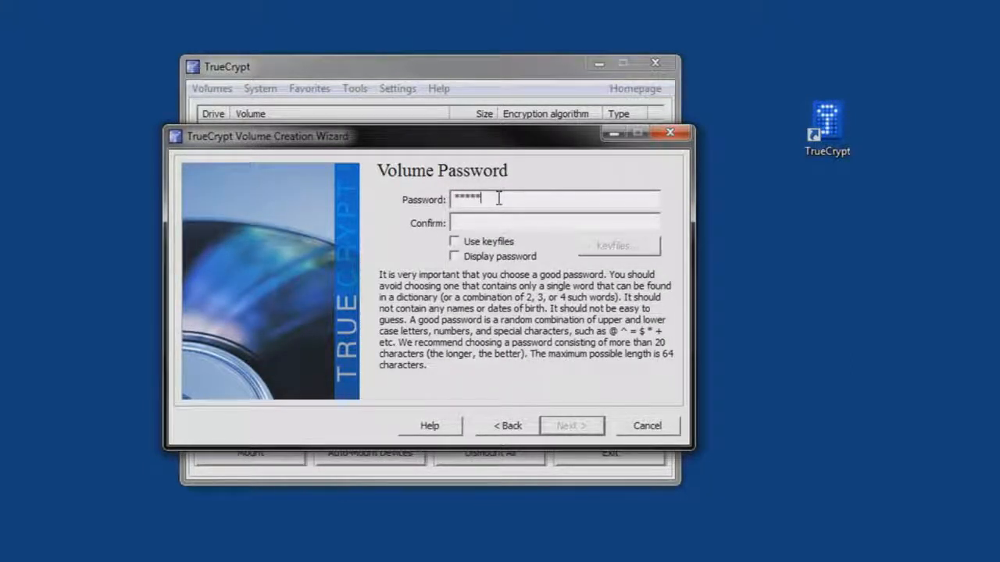
pyautogui.press('BackSpace')
pyautogui.press('BackSpace')
pyautogui.press('BackSpace')
pyautogui.press('BackSpace')
pyautogui.press('BackSpace')
pyautogui.press('BackSpace')
pyautogui.press('BackSpace')
pyautogui.press('BackSpace')
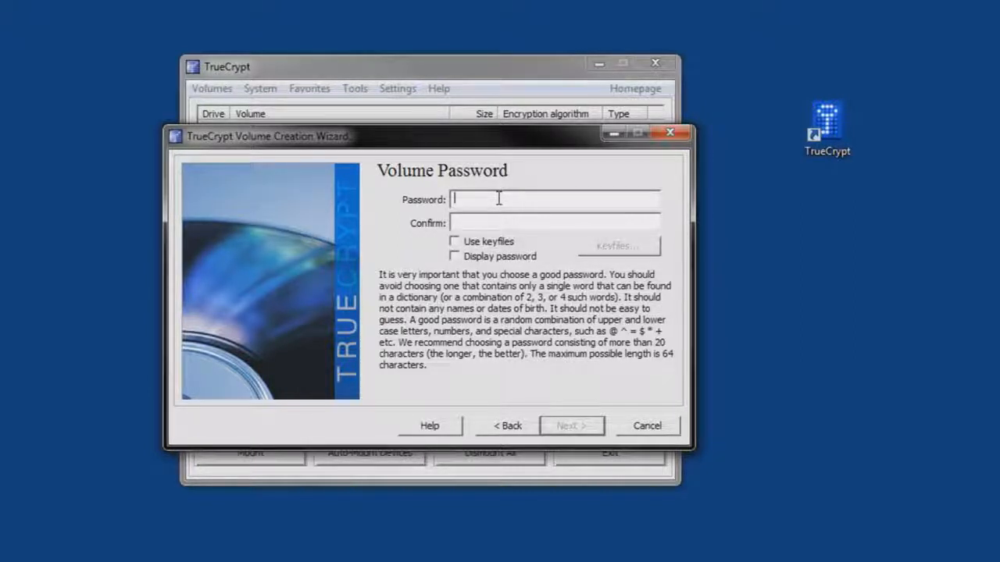
pyautogui.hotkey('ctrl', 'v')
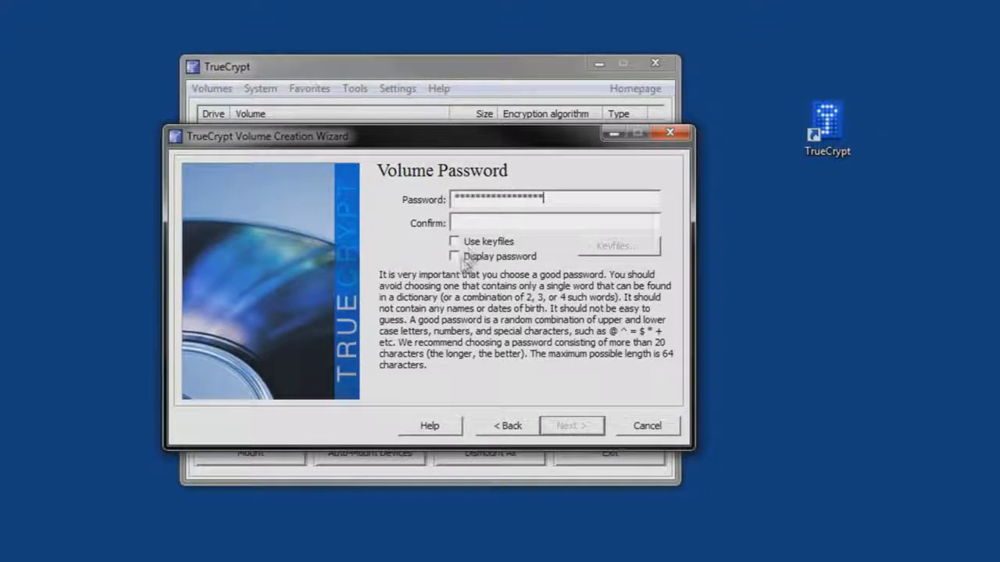
pyautogui.click(455, 257)
pyautogui.click(477, 220)
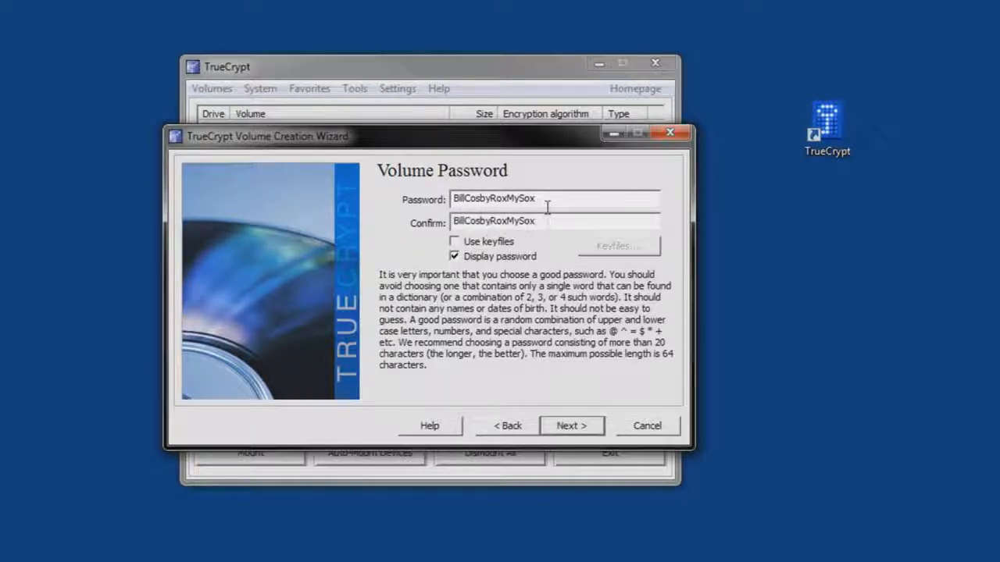
pyautogui.click(454, 257)
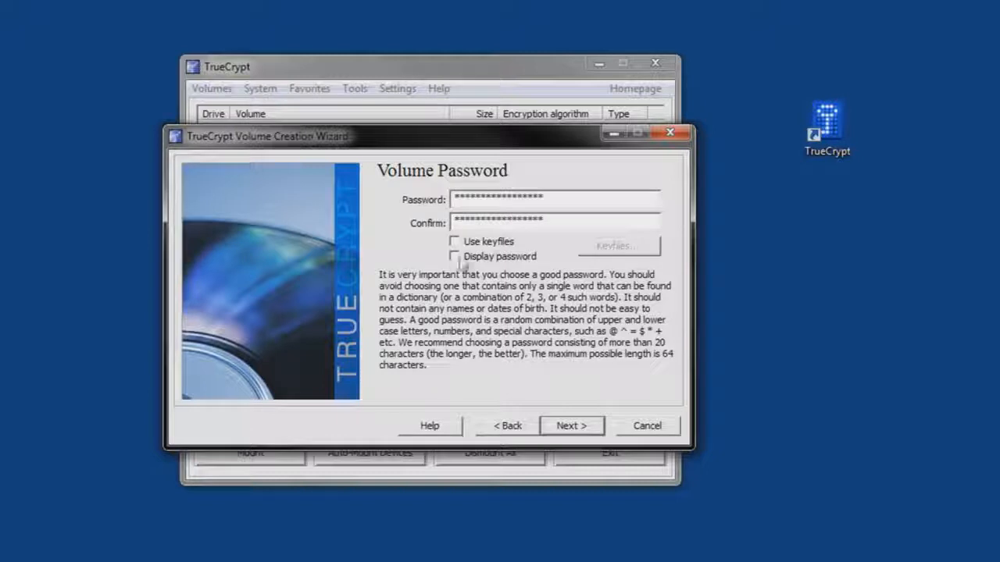
pyautogui.click(455, 257)
pyautogui.click(455, 257)
pyautogui.click(454, 256)
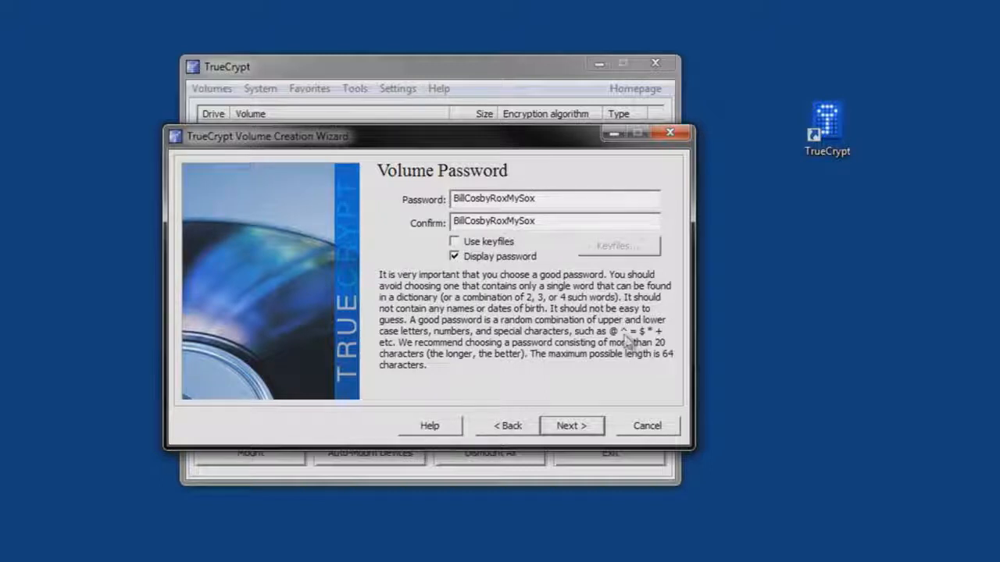
# Extend the password with additional characters, then hide the passwords behind asterisks.
pyautogui.click(585, 198)
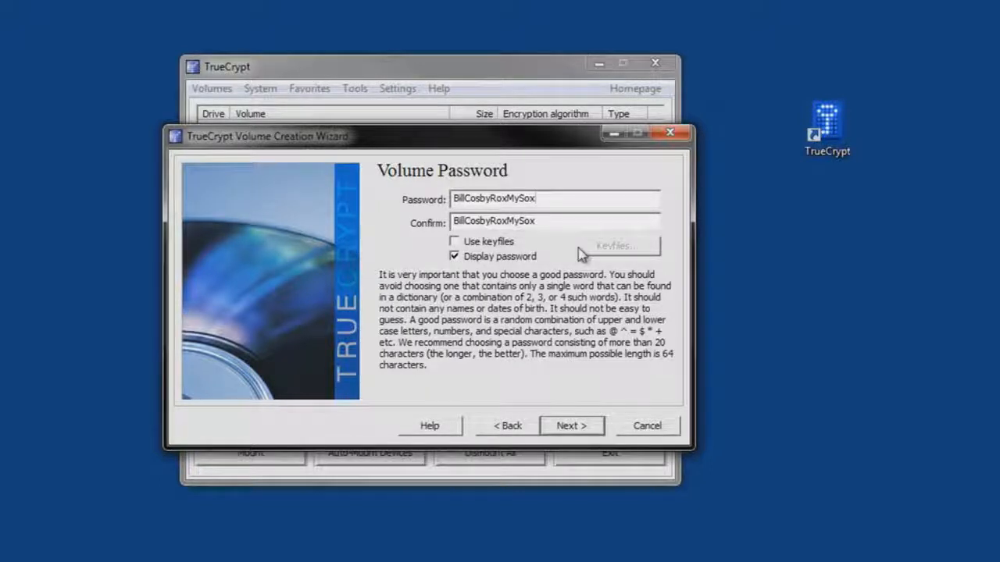
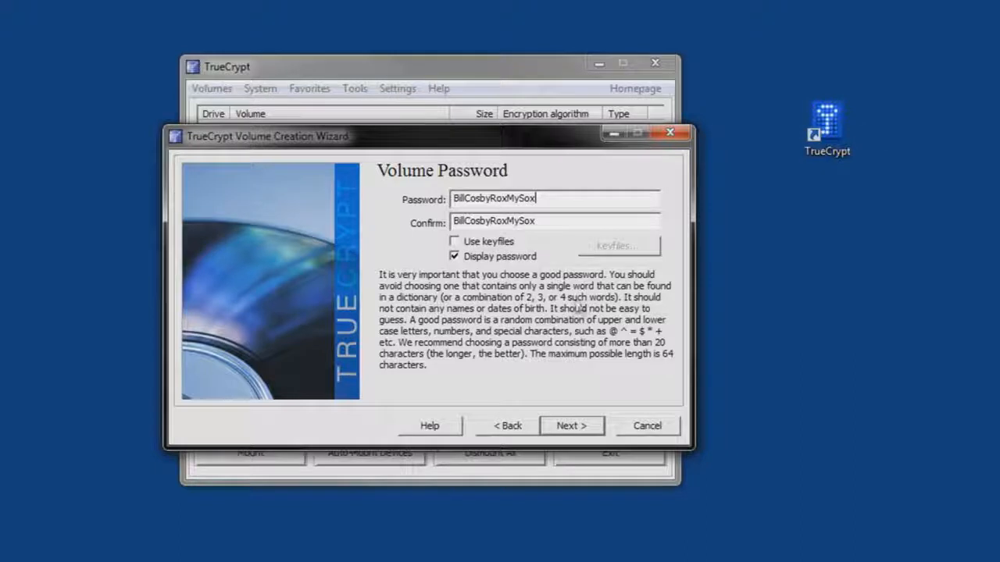
pyautogui.moveTo(566, 198); pyautogui.dragTo(442, 201)
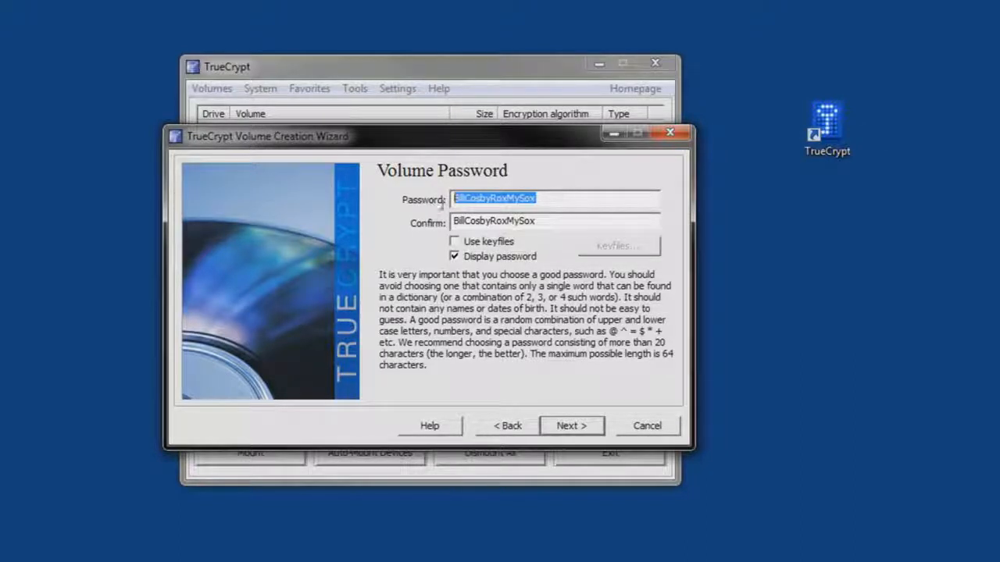
pyautogui.click(539, 199)
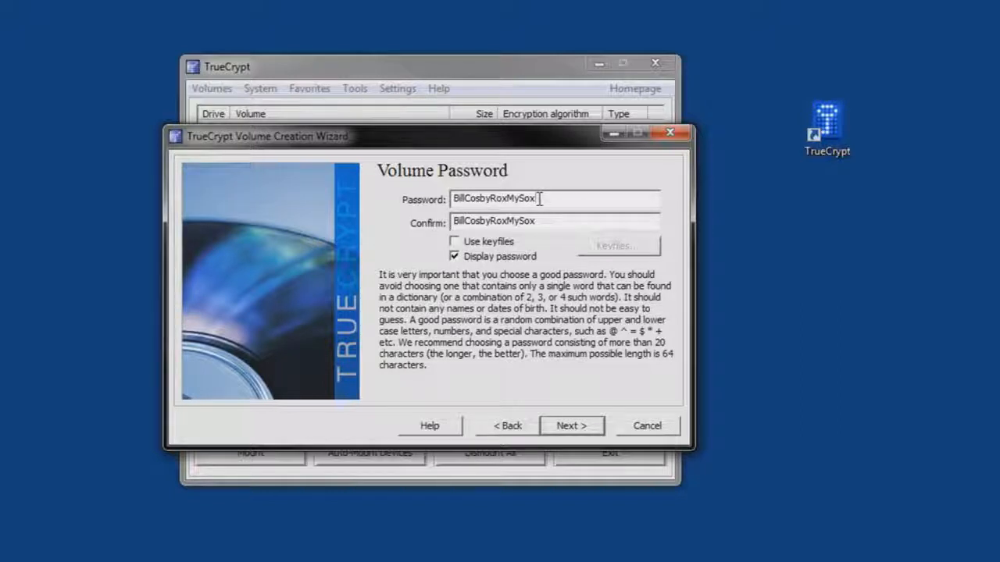
pyautogui.moveTo(546, 201)
pyautogui.mouseDown()
pyautogui.moveTo(456, 200)
pyautogui.moveTo(560, 200)
pyautogui.mouseUp()
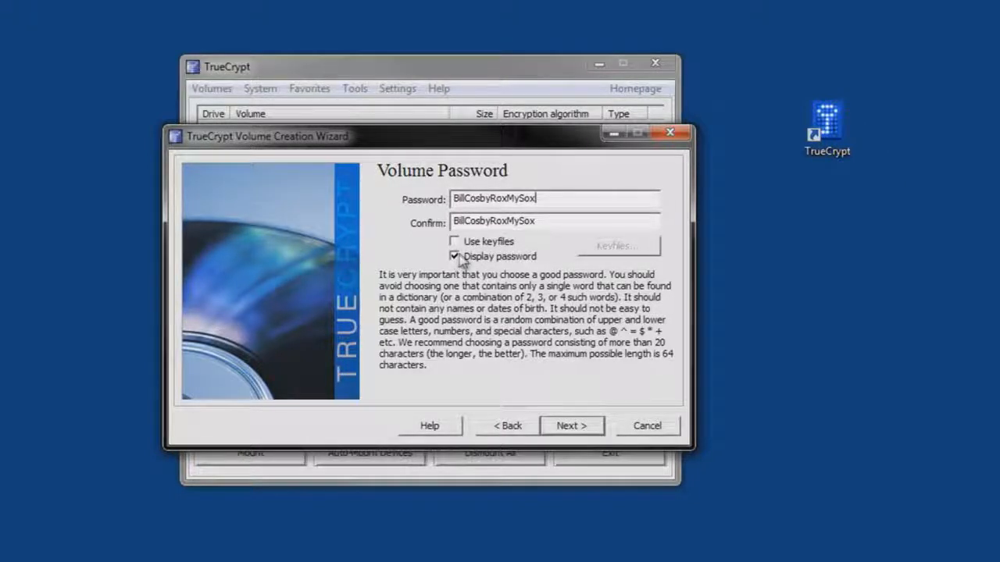
pyautogui.click(455, 259)
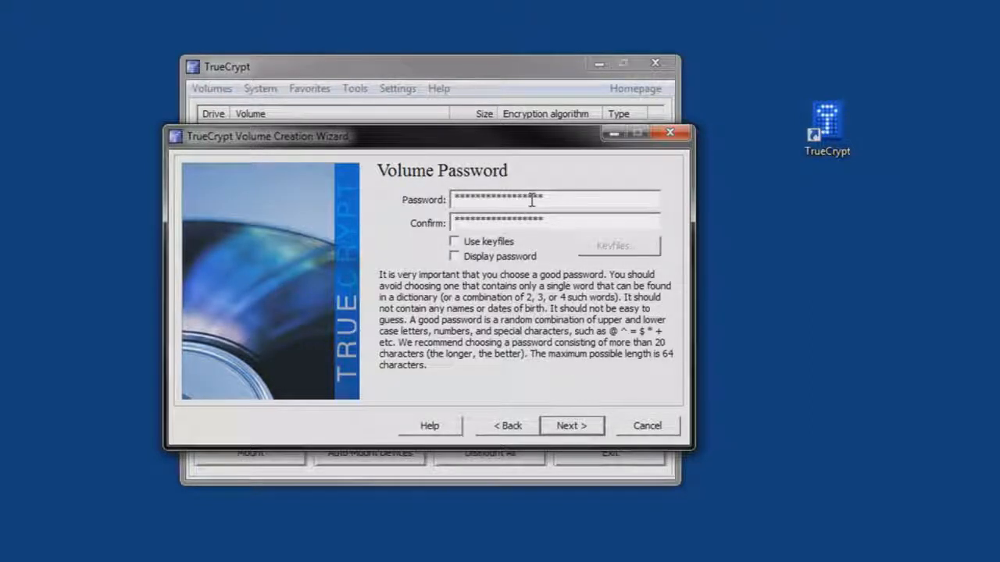
# Enable keyfiles for the volume and bring up the Keyfiles dialog.
pyautogui.click(454, 243)
pyautogui.click(625, 249)
pyautogui.moveTo(661, 232); pyautogui.dragTo(428, 153)
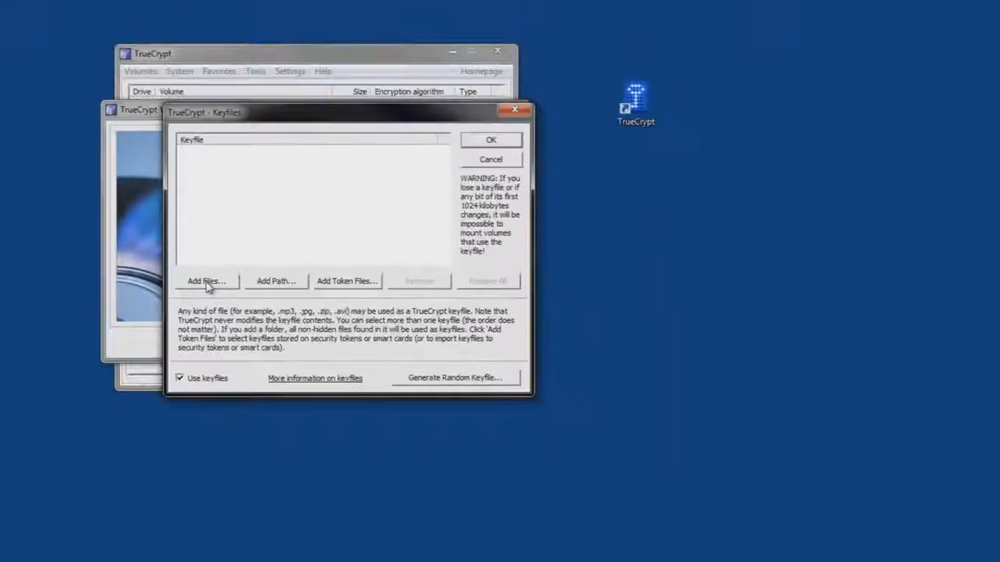
# Browse to My Pictures in the keyfile picker and select the lolwut, wut and wutwut images.
pyautogui.click(207, 283)
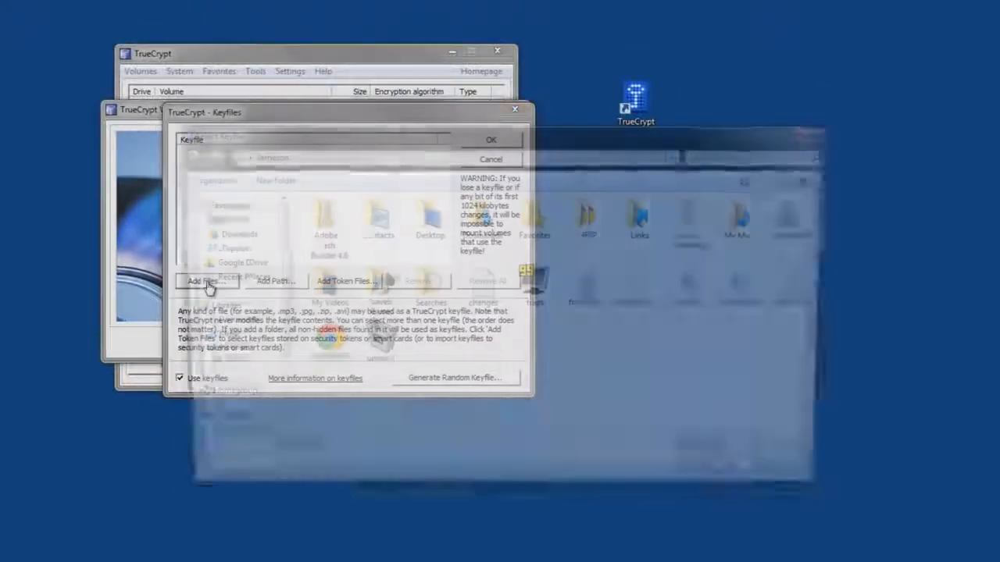
pyautogui.doubleClick(805, 219)
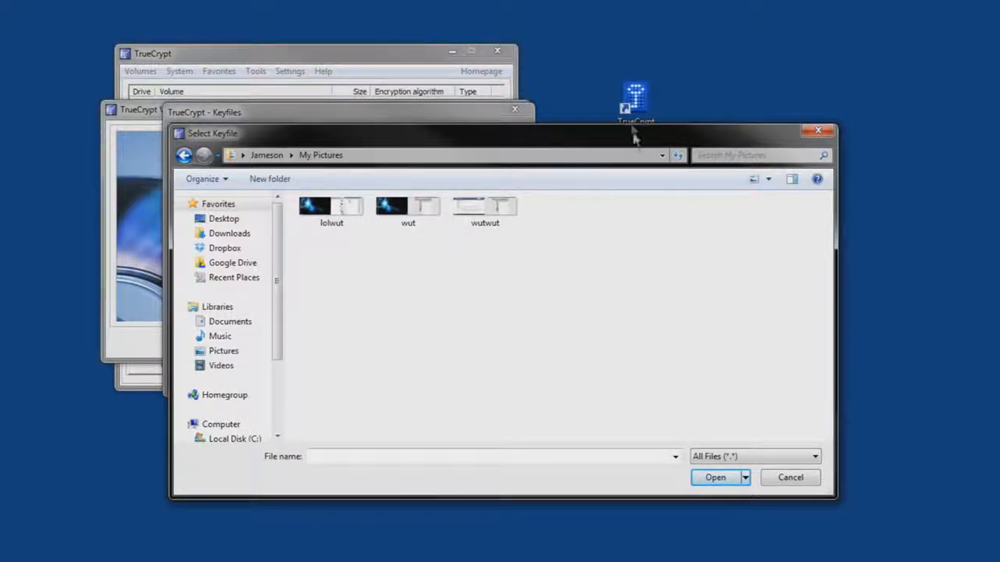
pyautogui.moveTo(634, 145); pyautogui.dragTo(662, 163)
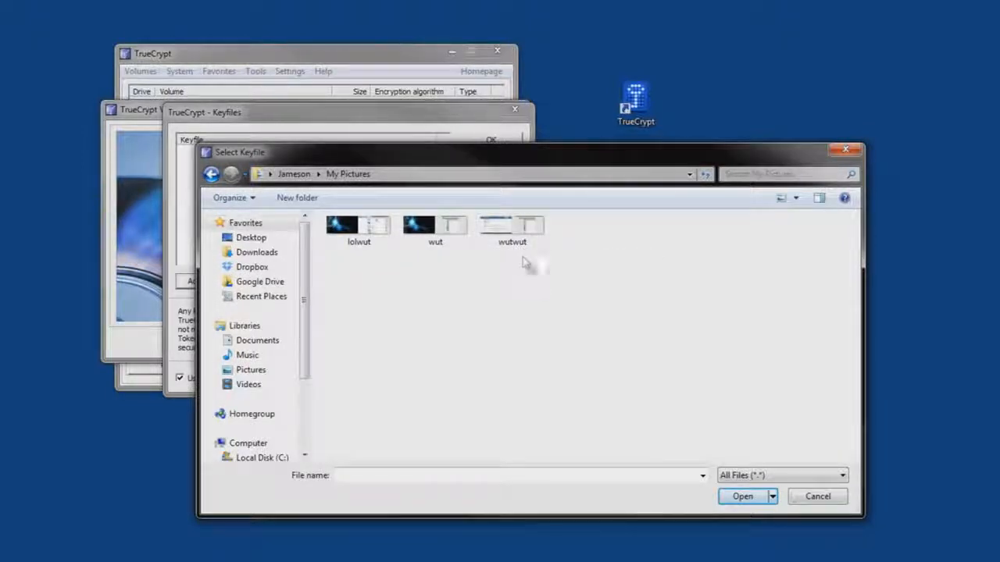
pyautogui.moveTo(699, 316); pyautogui.dragTo(358, 228)
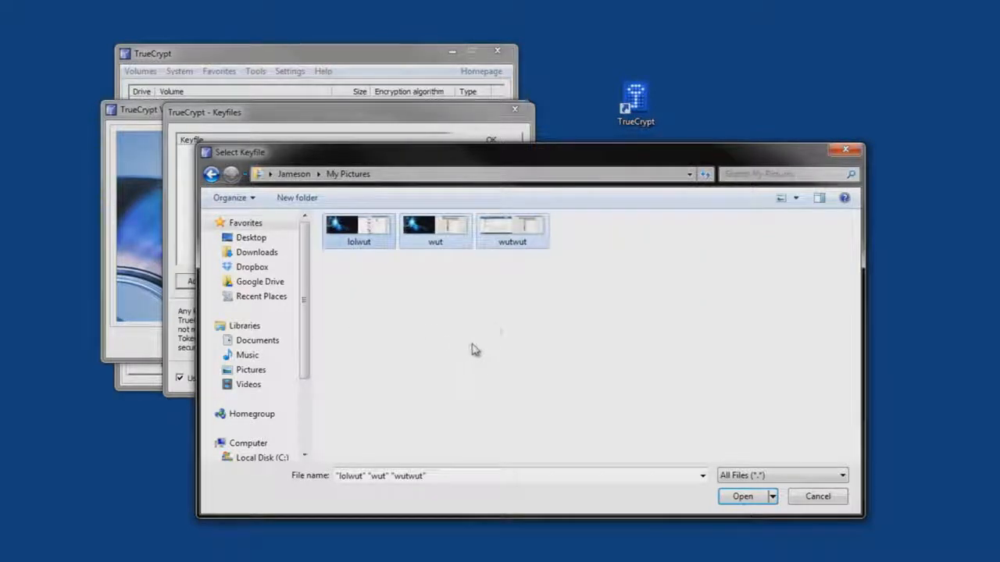
pyautogui.click(496, 317)
pyautogui.click(528, 227)
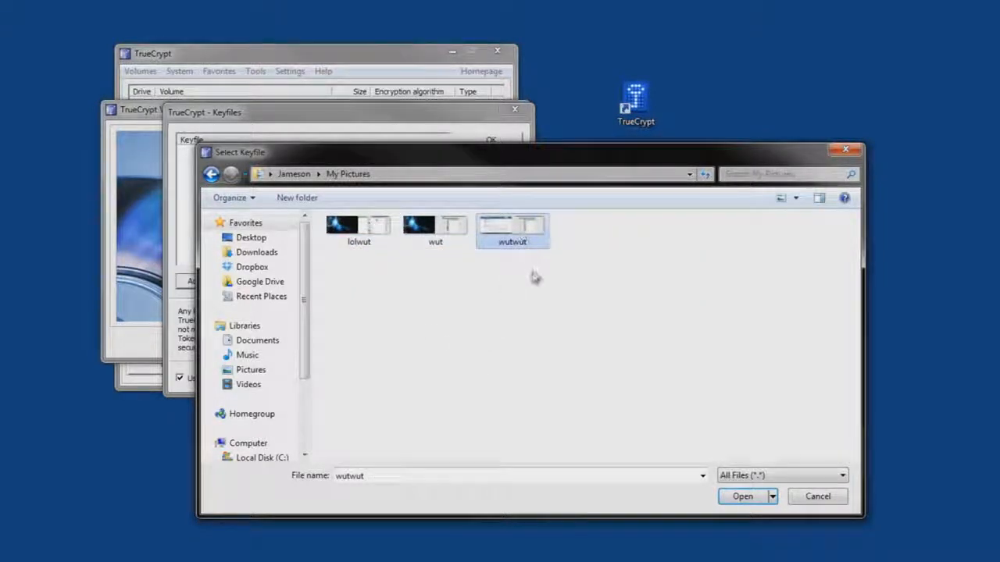
pyautogui.click(442, 238)
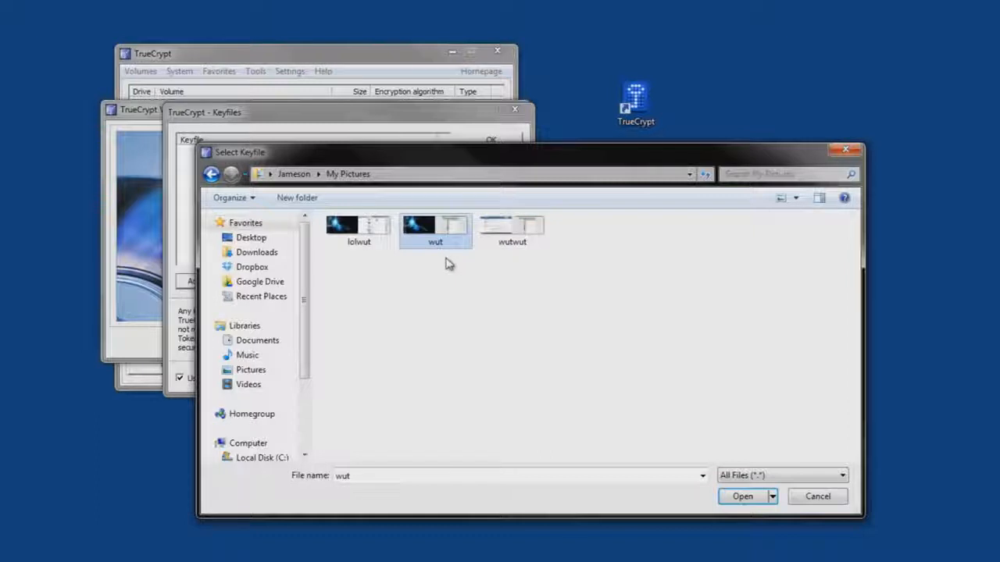
pyautogui.click(371, 236)
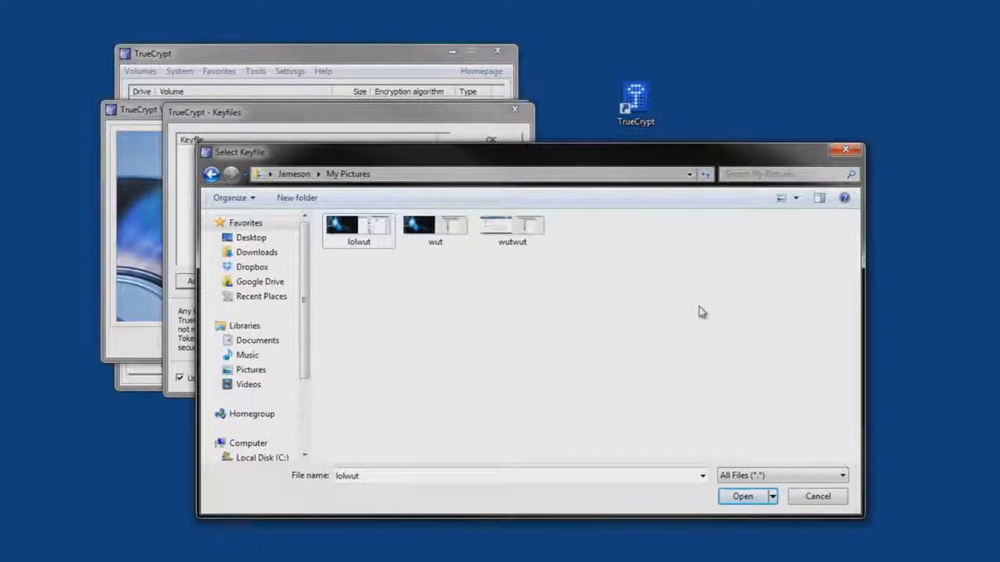
# Reselect all three pictures and add them as keyfiles.
pyautogui.moveTo(717, 307); pyautogui.dragTo(381, 224)
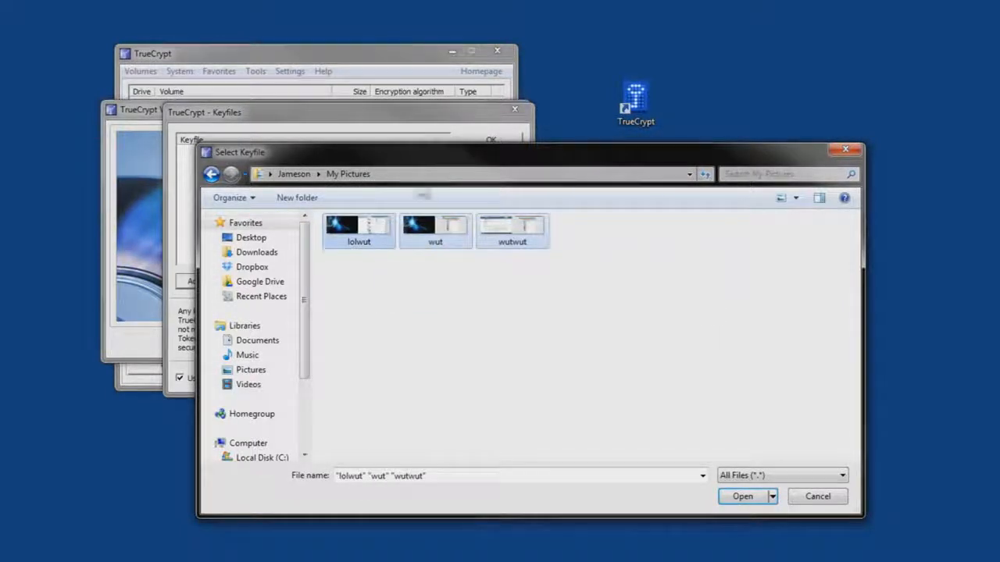
pyautogui.moveTo(461, 161); pyautogui.dragTo(440, 139)
pyautogui.click(632, 290)
pyautogui.moveTo(692, 304); pyautogui.dragTo(328, 200)
pyautogui.click(574, 296)
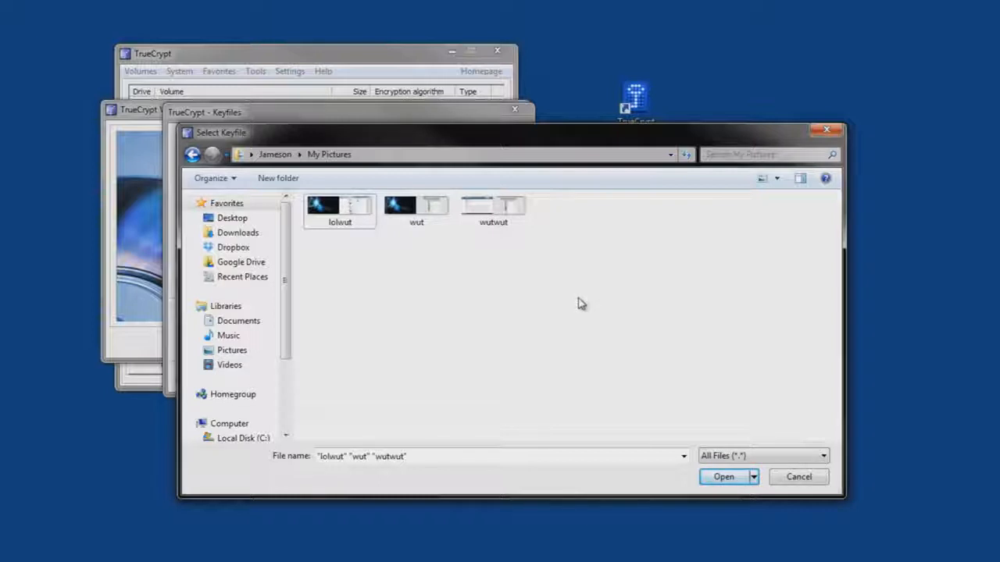
pyautogui.moveTo(611, 249); pyautogui.dragTo(356, 248)
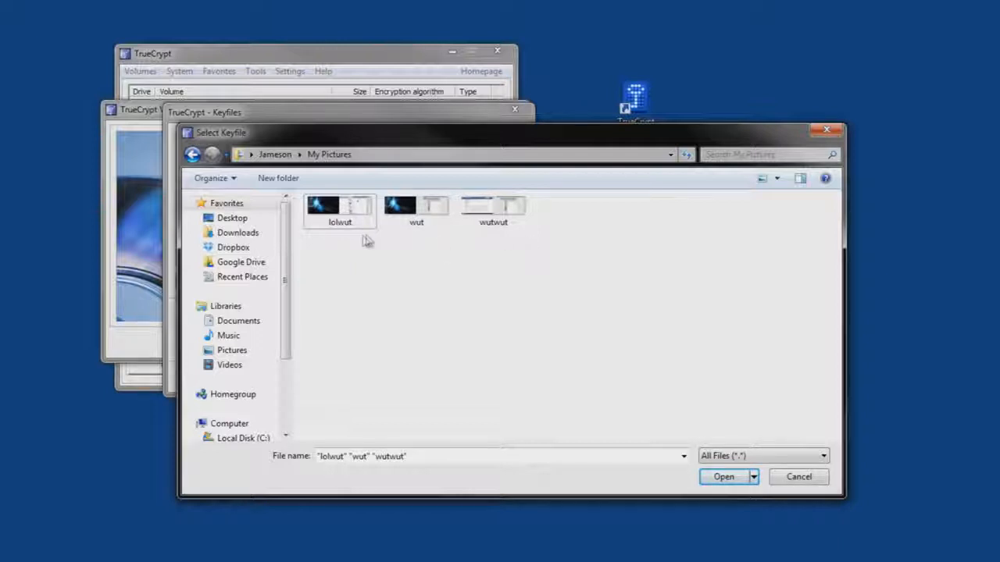
pyautogui.moveTo(694, 298); pyautogui.dragTo(370, 238)
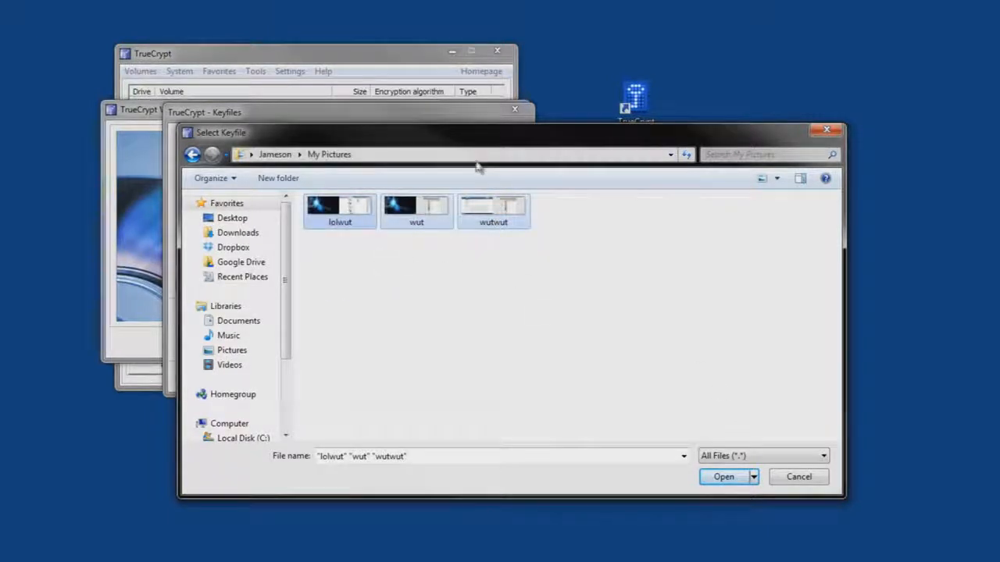
pyautogui.click(722, 478)
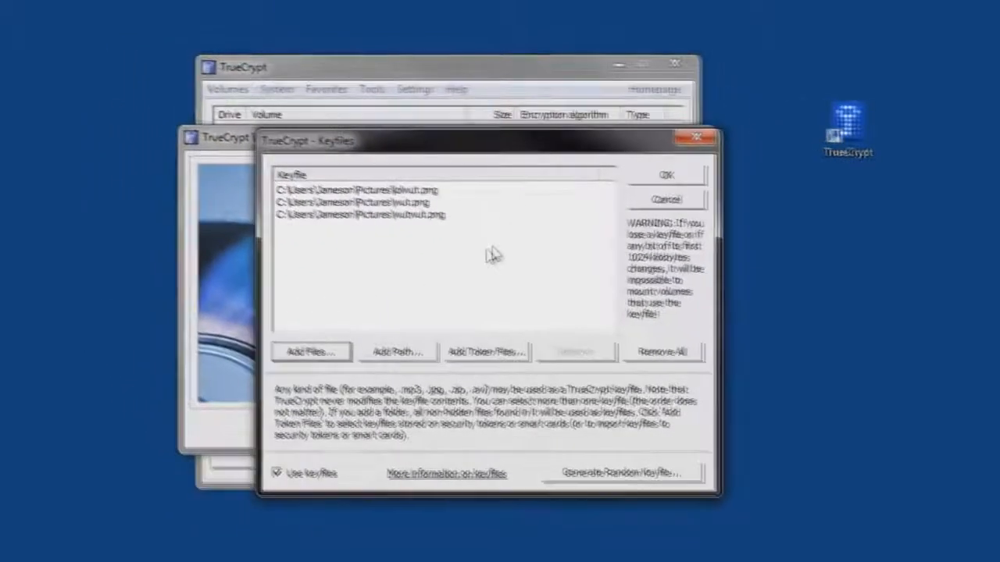
# Confirm the keyfile list, continue, and accept the short-password warning with Yes.
pyautogui.moveTo(497, 257); pyautogui.dragTo(406, 250)
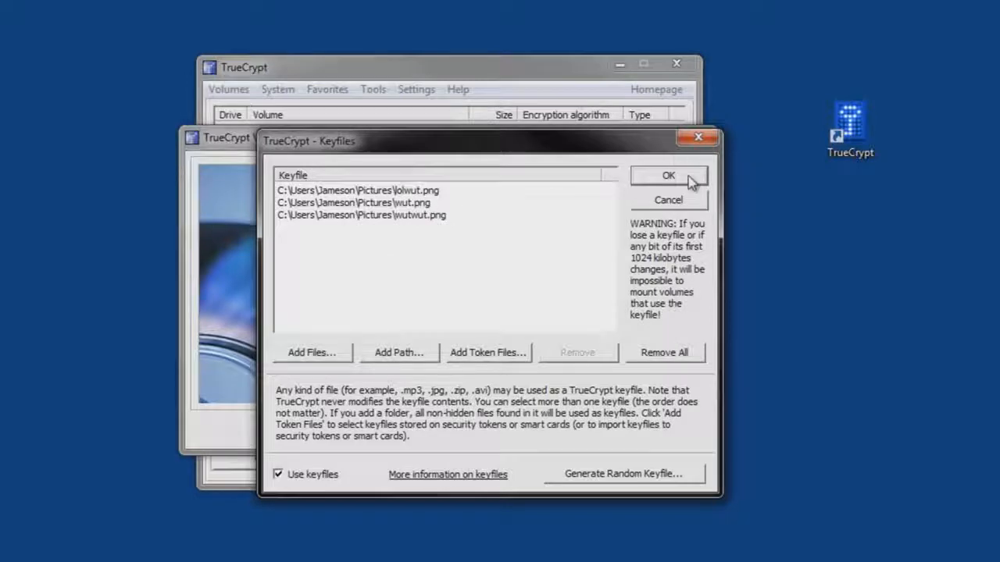
pyautogui.click(689, 179)
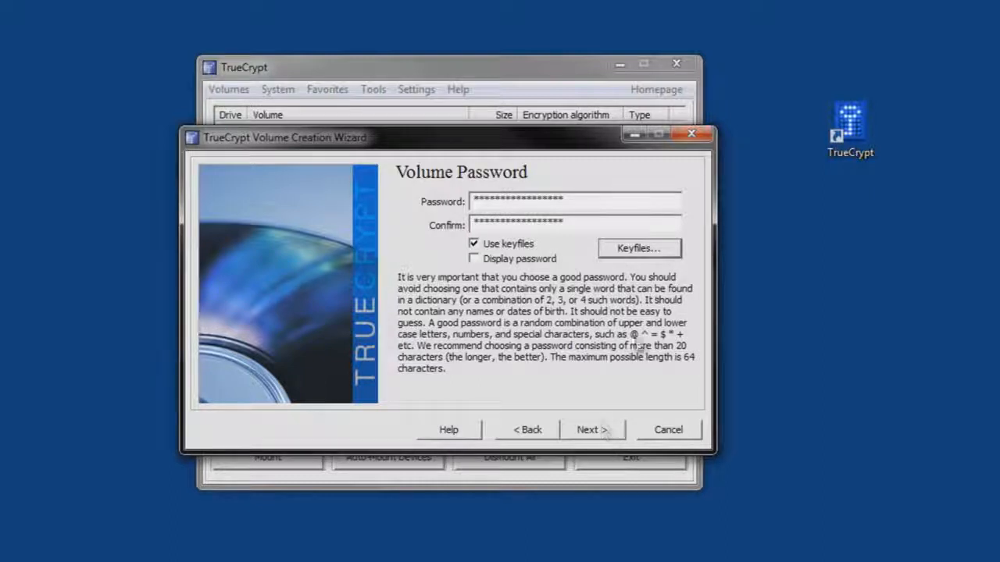
pyautogui.click(600, 432)
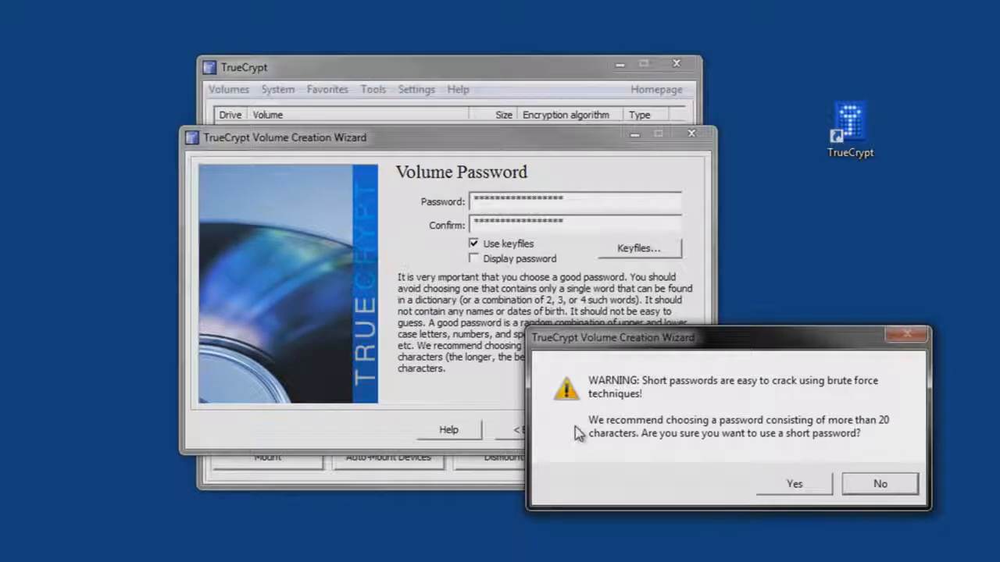
pyautogui.moveTo(730, 348); pyautogui.dragTo(567, 270)
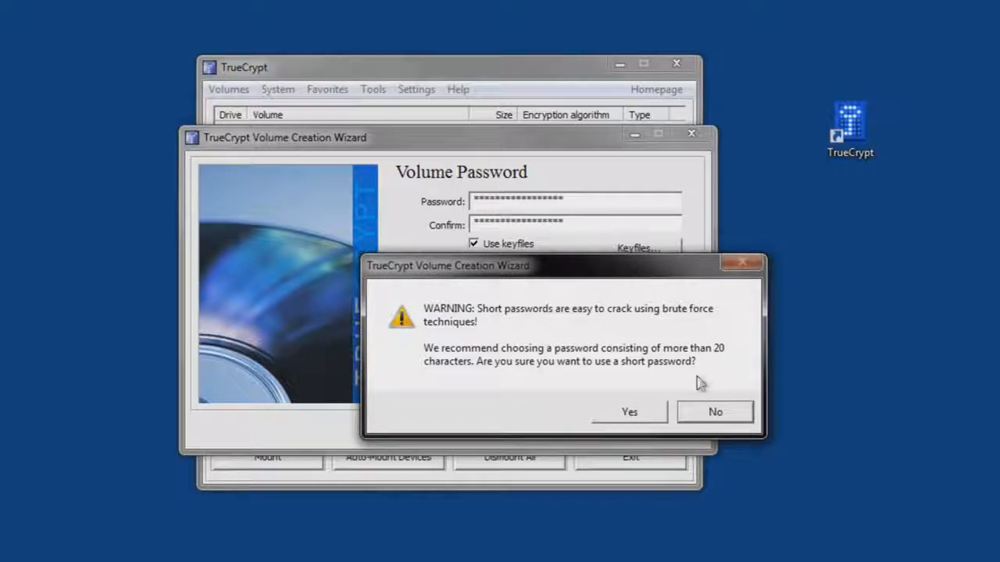
pyautogui.click(627, 412)
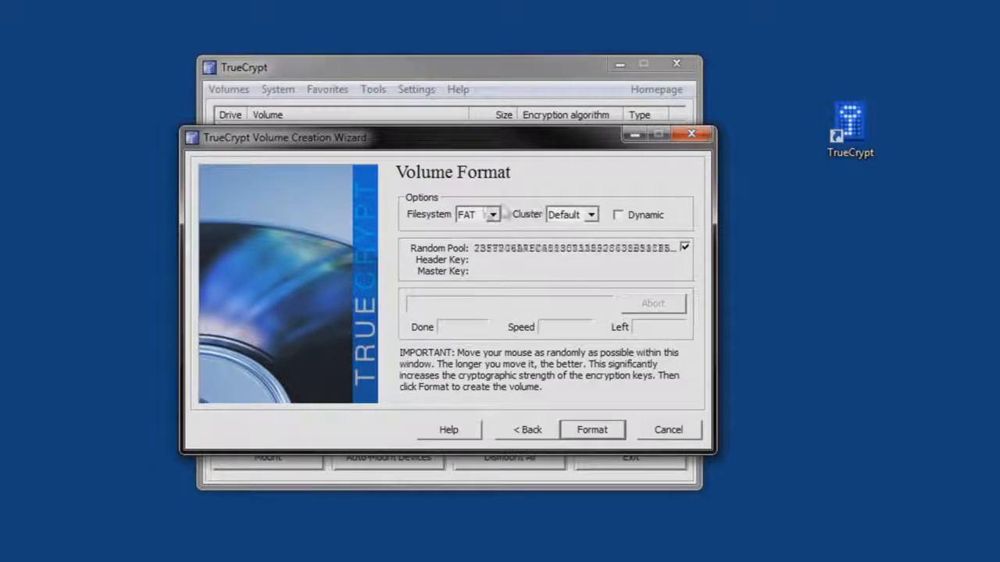
# Keep FAT as the filesystem, format the volume, and dismiss the success message.
pyautogui.click(474, 215)
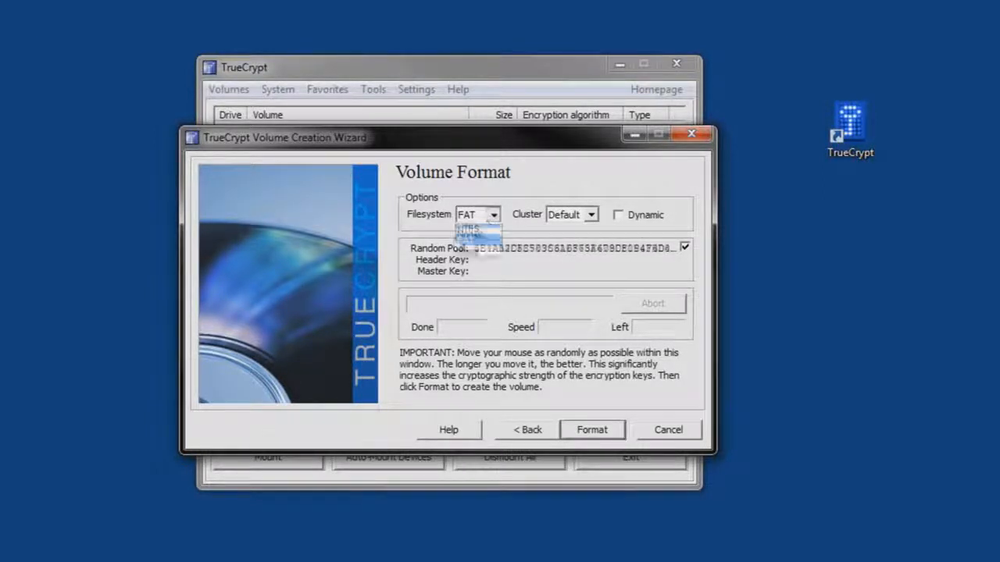
pyautogui.click(491, 242)
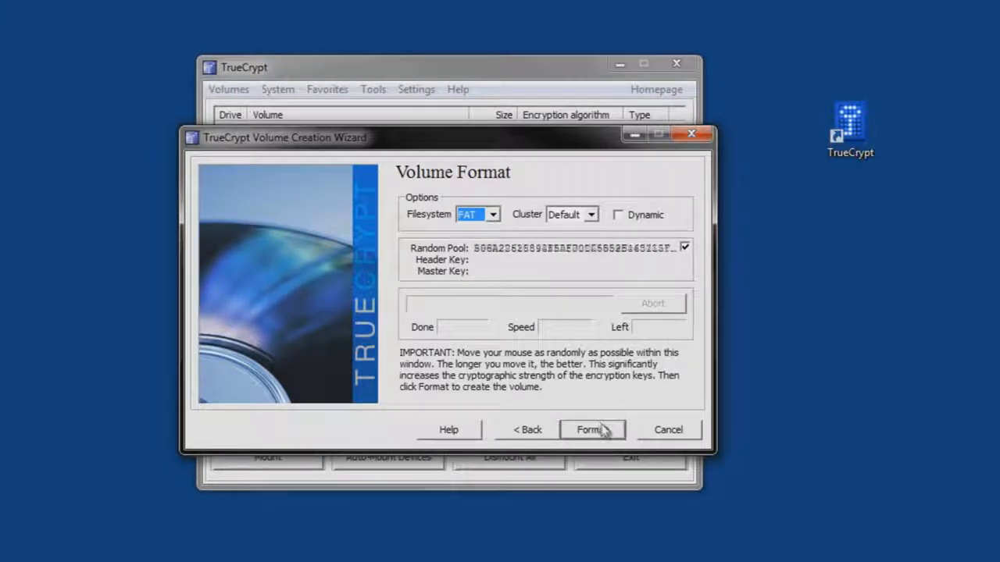
pyautogui.click(603, 433)
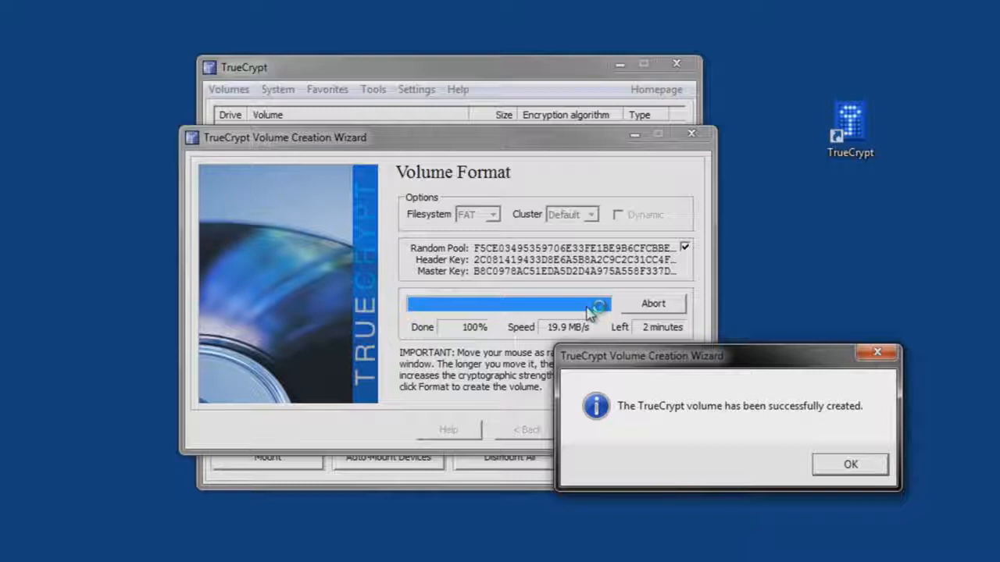
pyautogui.click(836, 467)
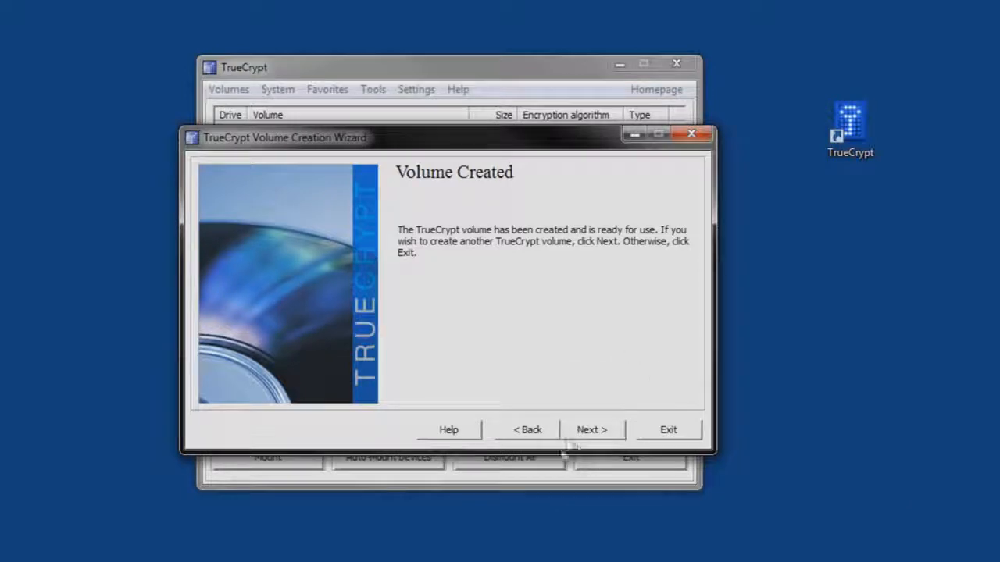
# Finish and close the volume creation wizard, then move TrueCrypt's main window to the top.
pyautogui.click(593, 442)
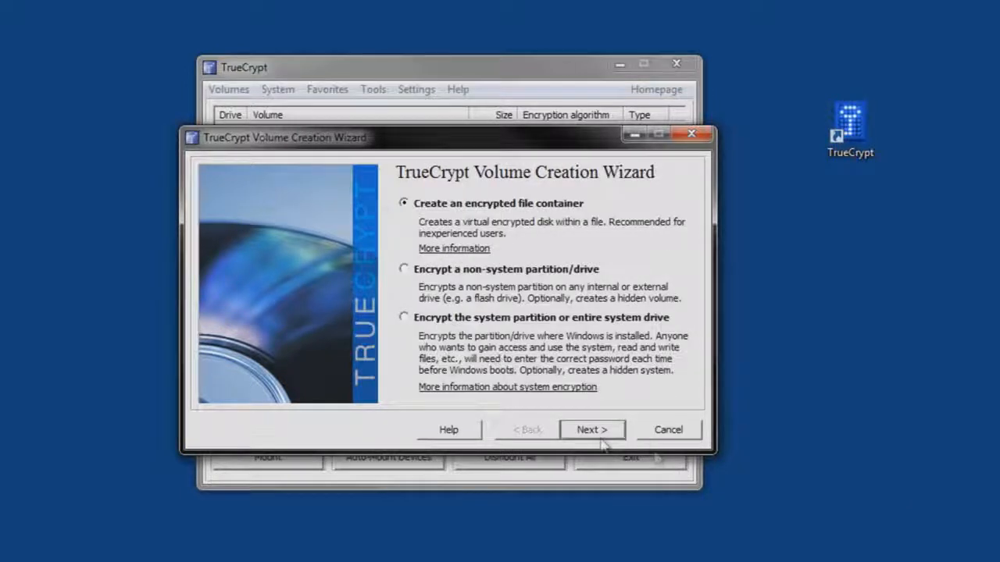
pyautogui.click(681, 431)
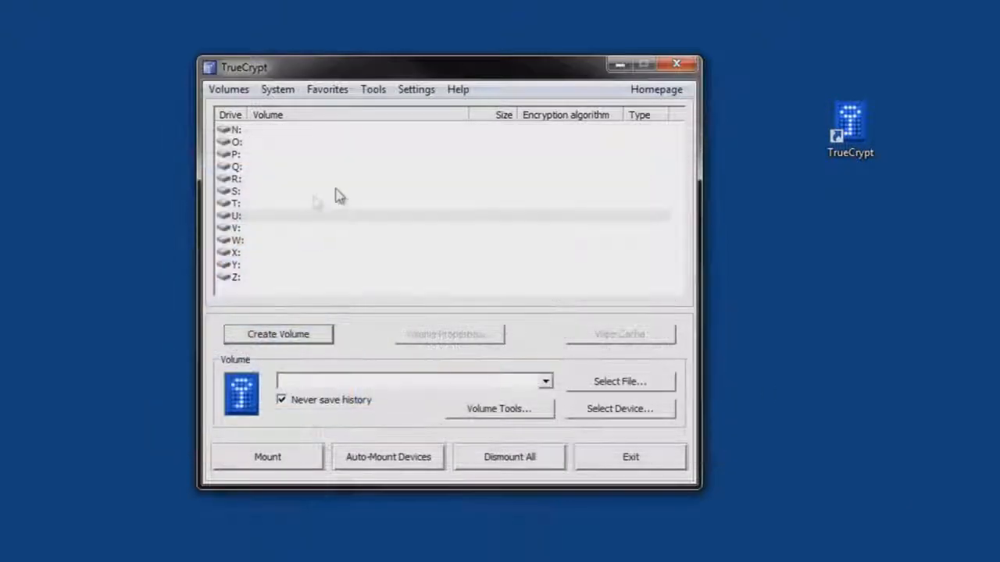
pyautogui.moveTo(381, 63); pyautogui.dragTo(475, 7)
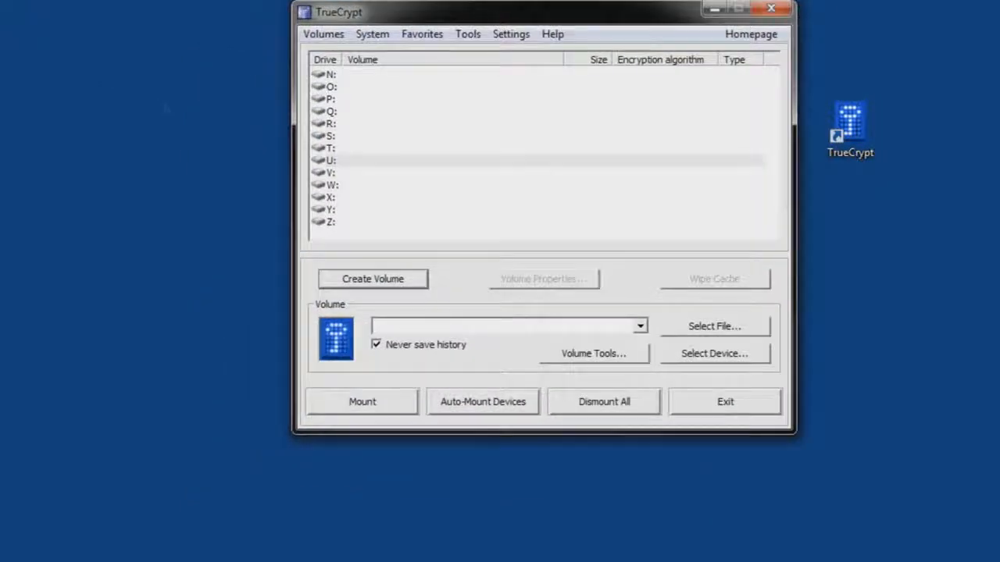
# Place the MySecretStuff container on the desktop and select drive V: in TrueCrypt.
pyautogui.moveTo(3, 43); pyautogui.dragTo(144, 192)
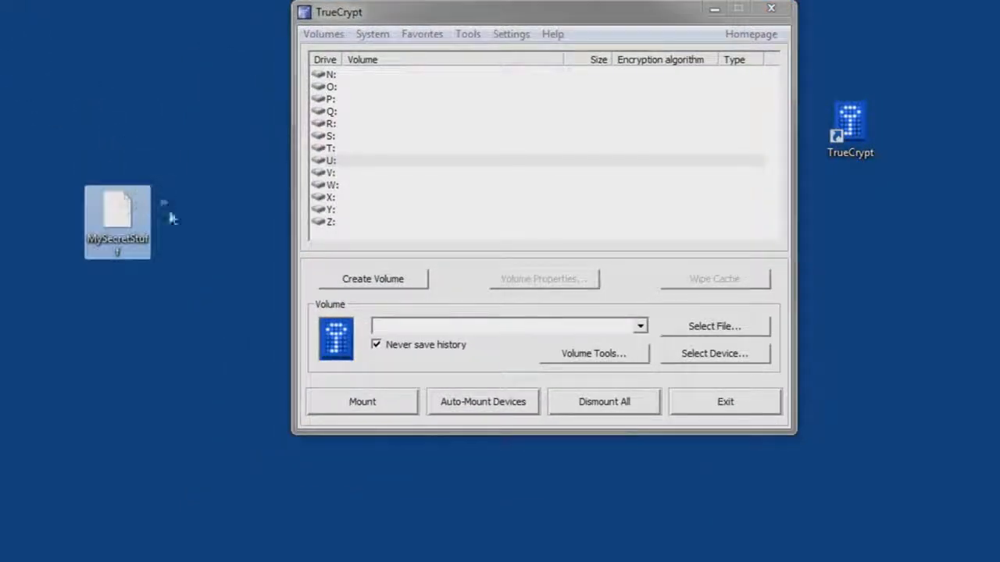
pyautogui.click(168, 287)
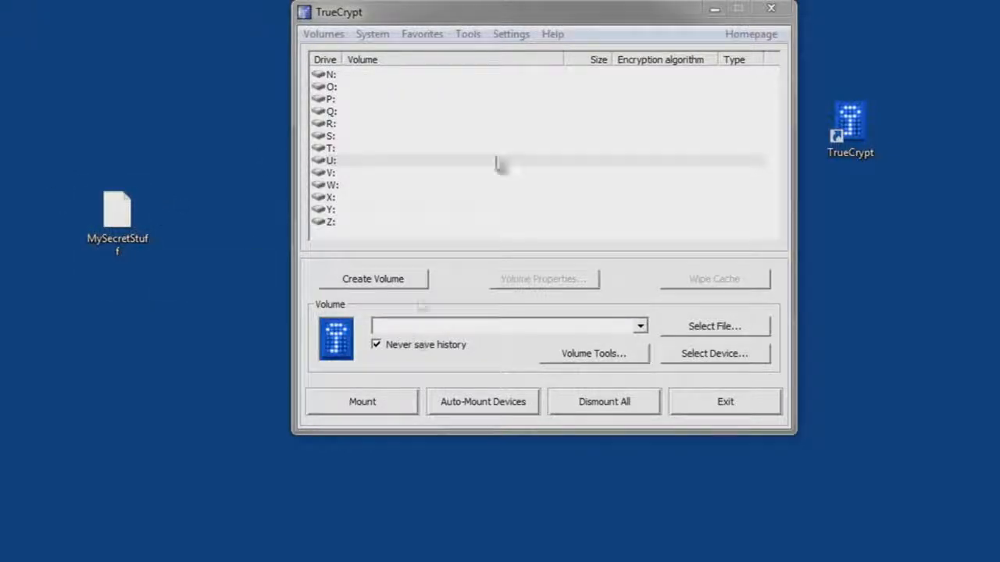
pyautogui.click(555, 28)
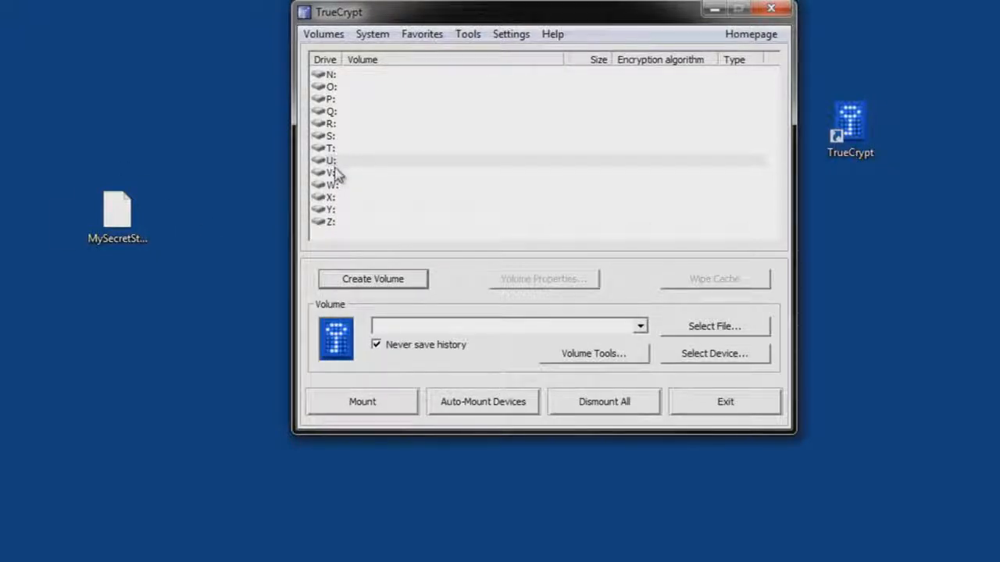
pyautogui.click(335, 173)
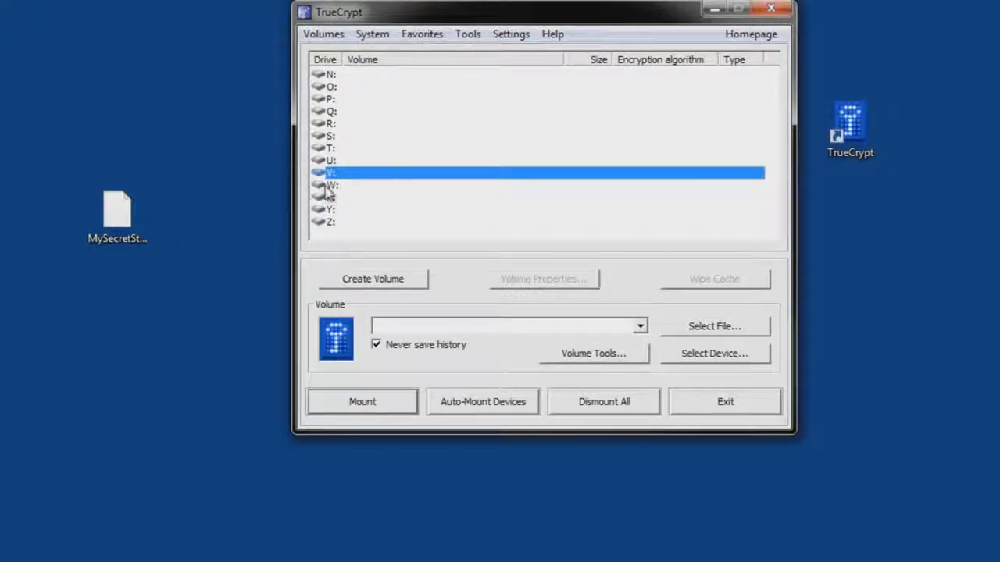
pyautogui.click(188, 221)
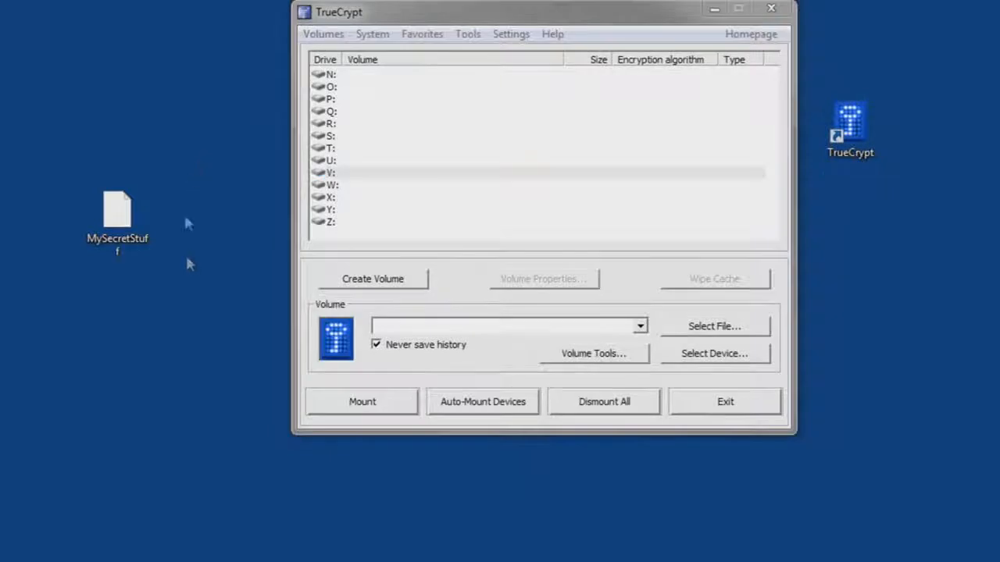
# Rename the MySecretStuff container to Accounting.
pyautogui.rightClick(120, 246)
pyautogui.click(138, 239)
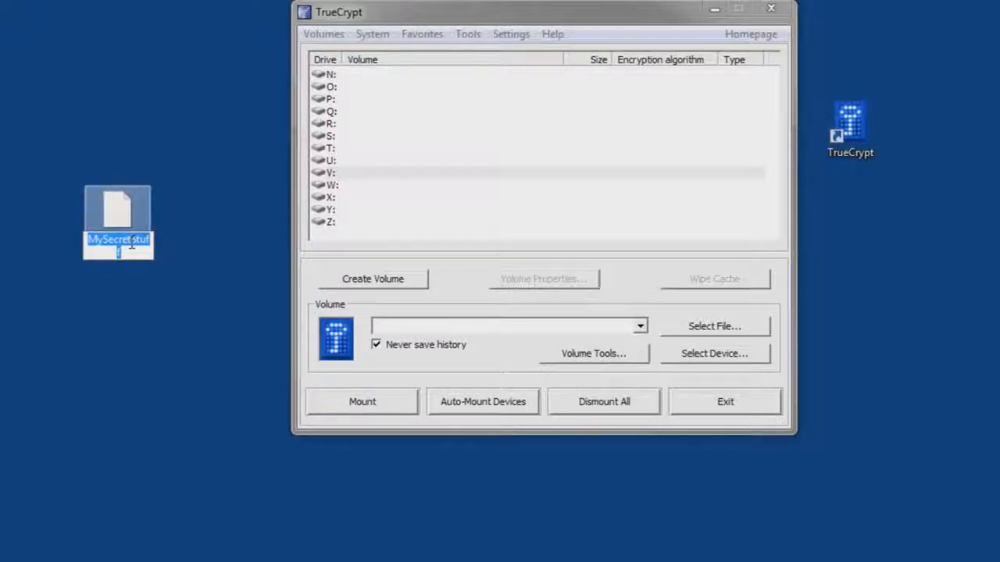
pyautogui.write('Accounting')
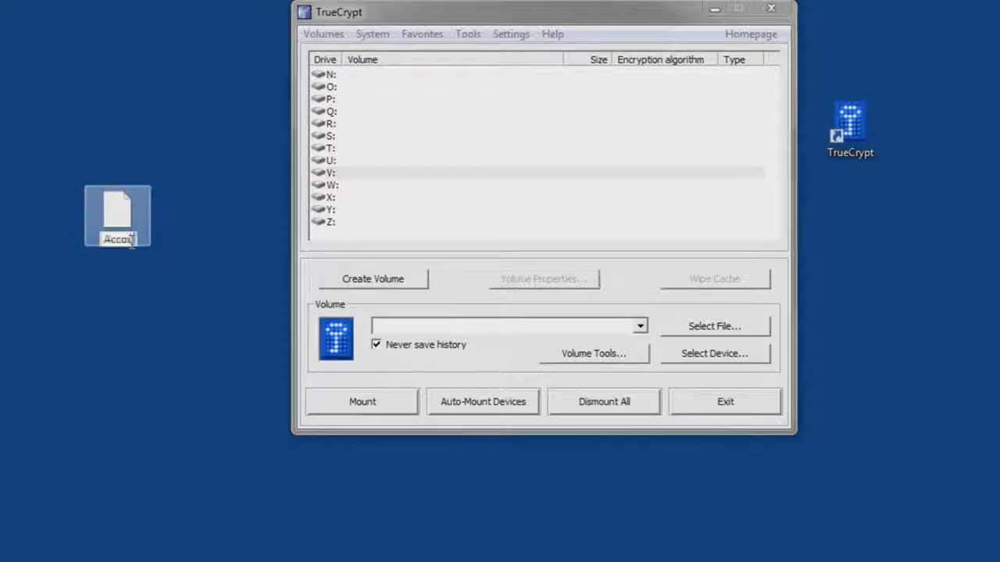
pyautogui.click(178, 97)
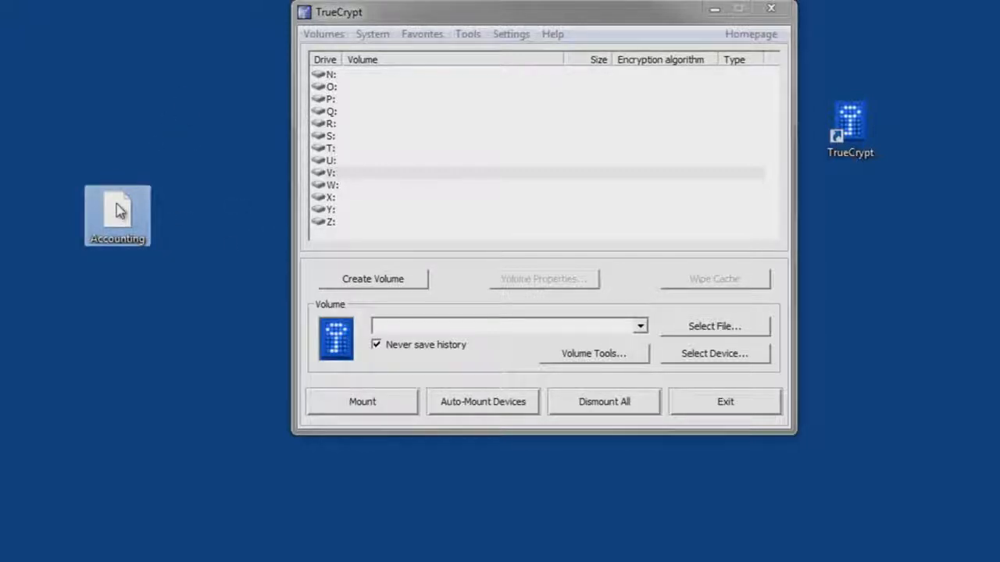
pyautogui.moveTo(117, 209)
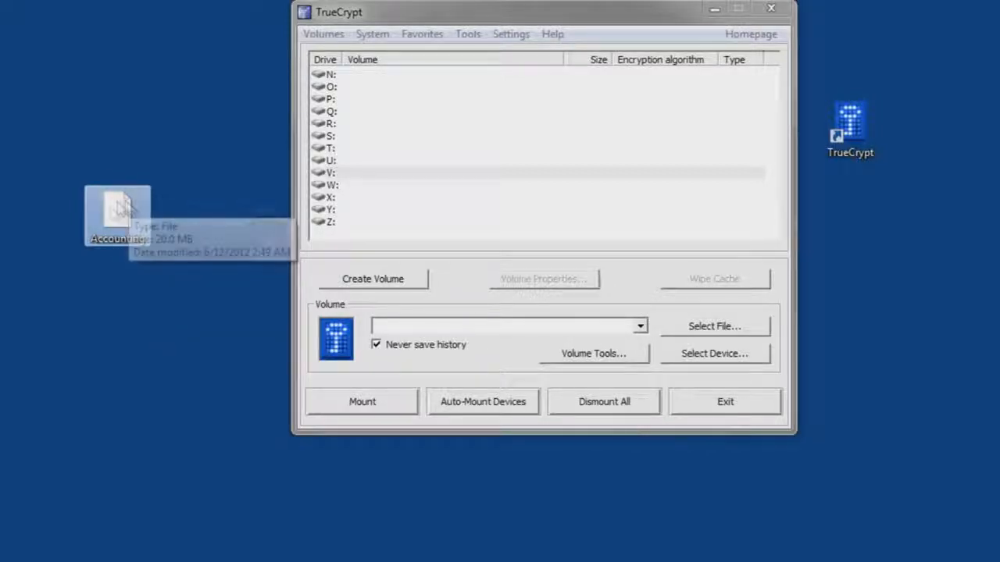
# Add the .xls extension to make it Accounting.xls, accepting the extension-change warning.
pyautogui.click(141, 241)
pyautogui.click(146, 241)
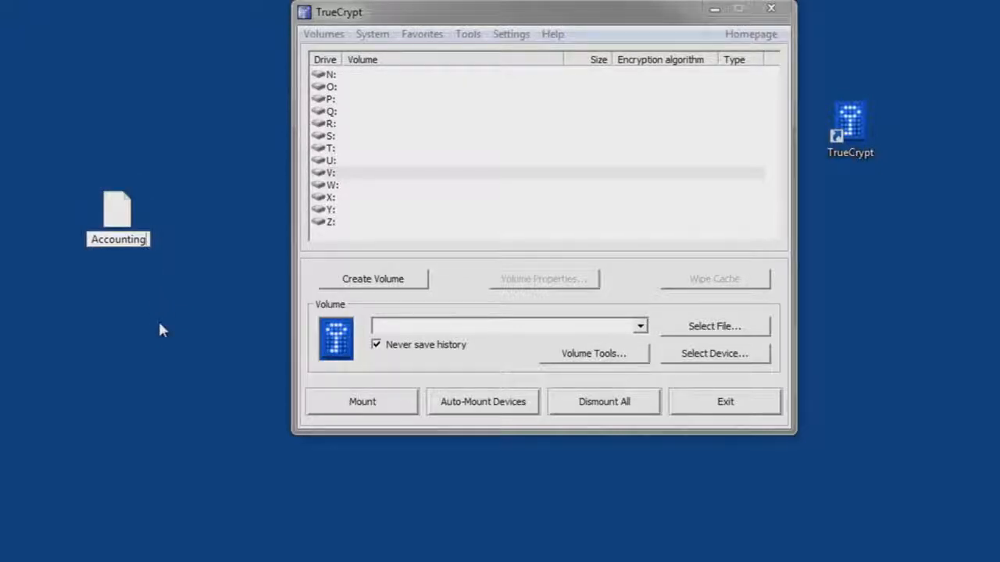
pyautogui.write('.')
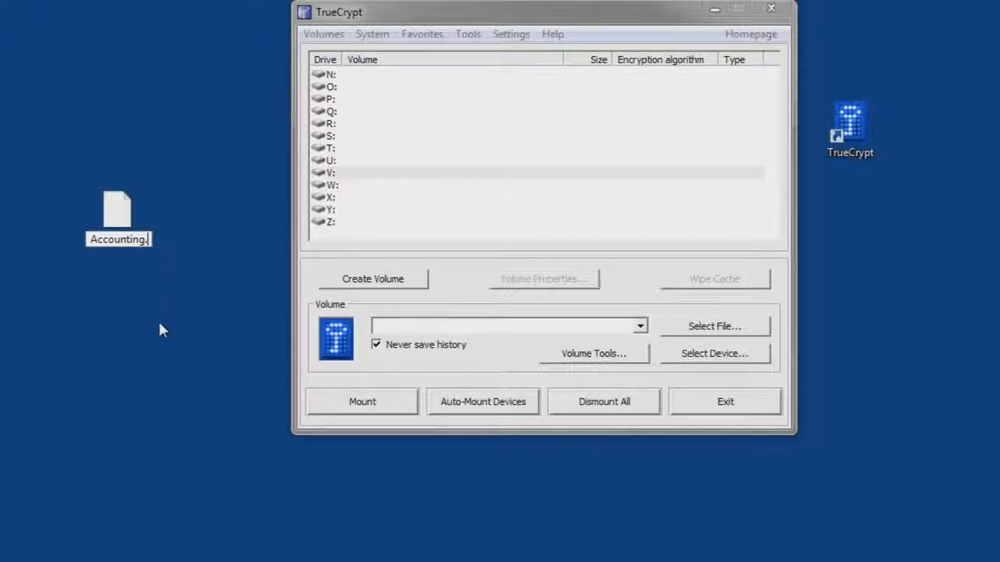
pyautogui.write('xls')
pyautogui.press('Return')
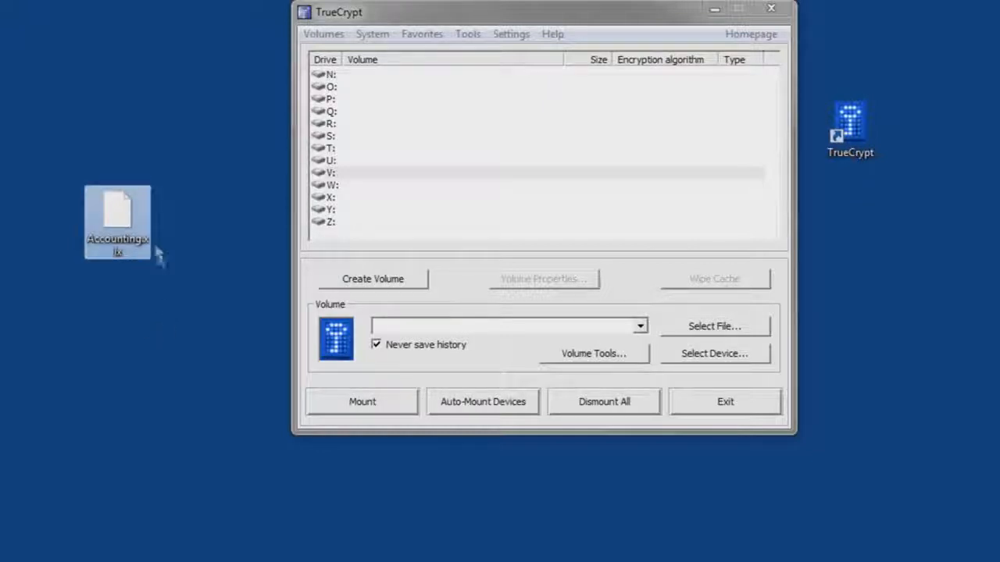
pyautogui.click(122, 252)
pyautogui.click(125, 252)
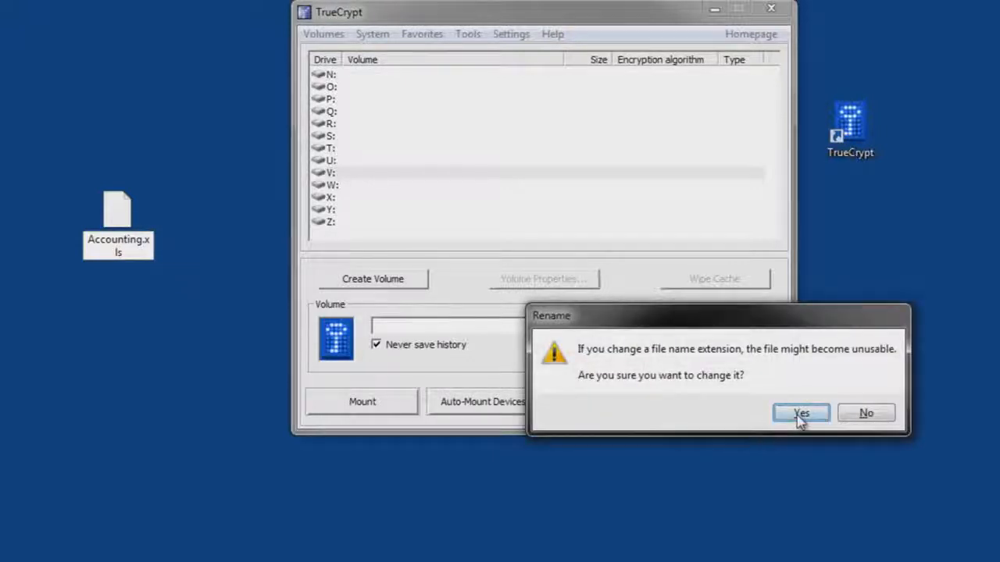
pyautogui.click(800, 414)
pyautogui.moveTo(145, 207); pyautogui.dragTo(111, 209)
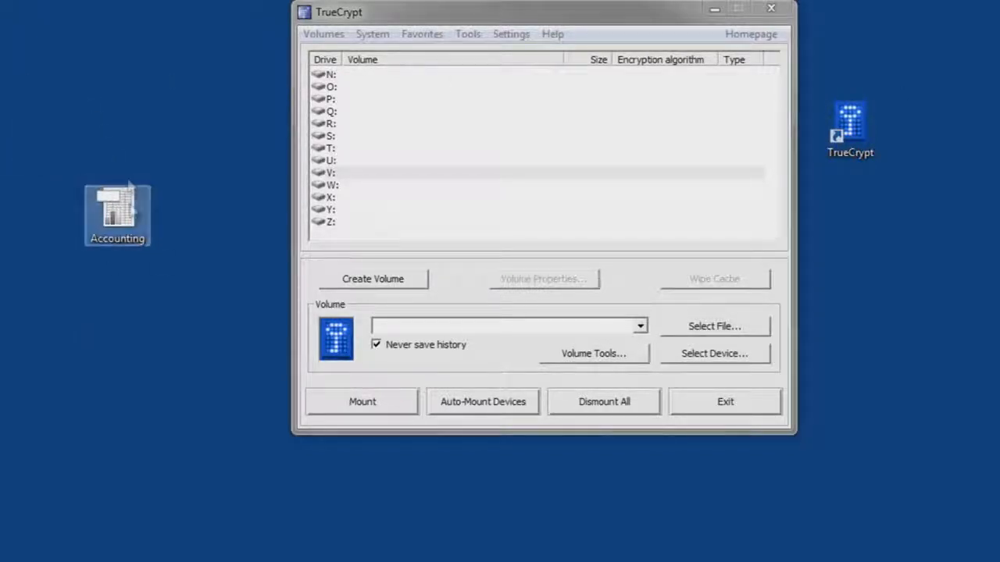
# Move the TrueCrypt window down and left, and shift the Accounting file further left.
pyautogui.click(157, 242)
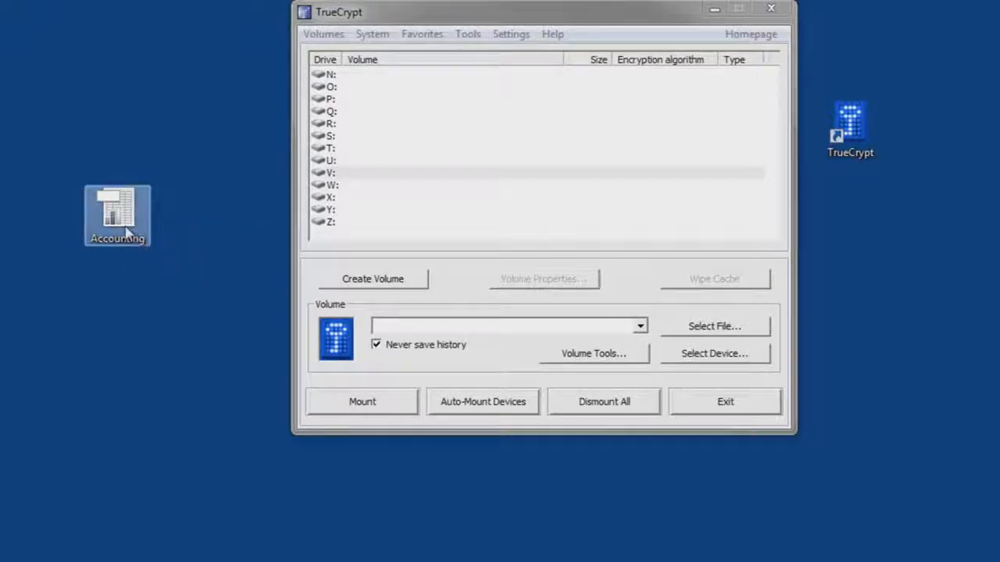
pyautogui.moveTo(127, 231)
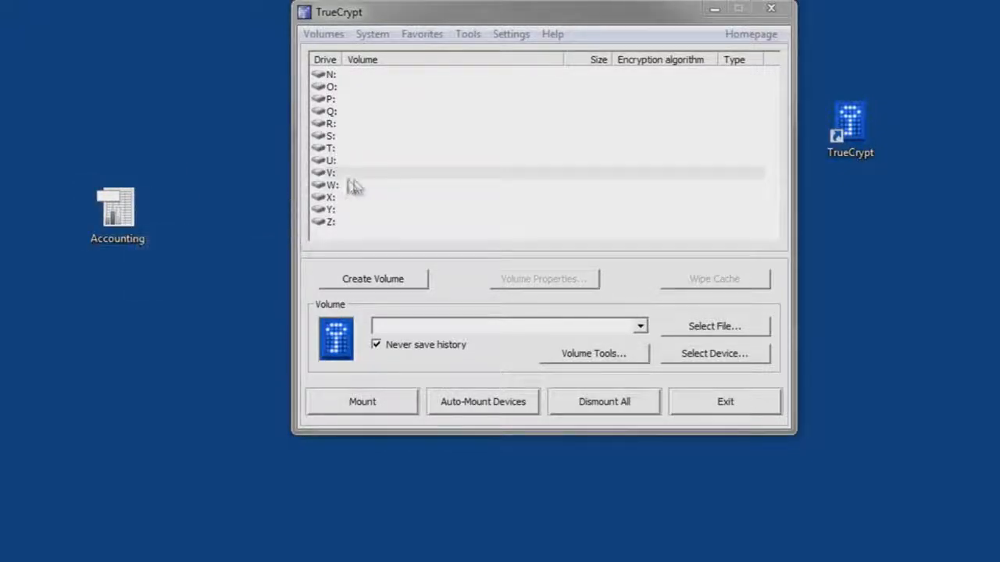
pyautogui.click(331, 161)
pyautogui.moveTo(420, 4); pyautogui.dragTo(333, 73)
pyautogui.moveTo(111, 229); pyautogui.dragTo(45, 227)
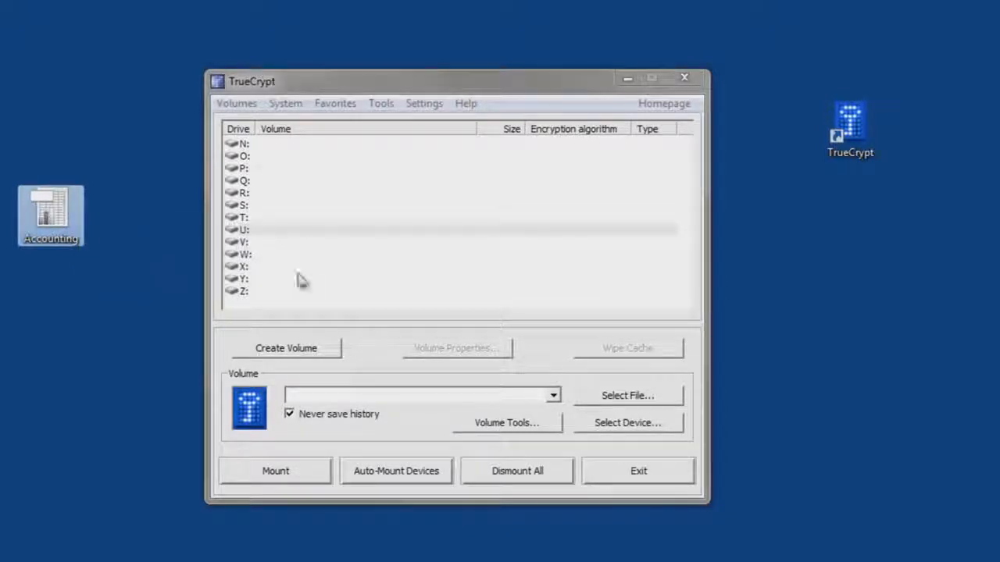
# Nudge the TrueCrypt window into place and open the Windows Start menu.
pyautogui.moveTo(323, 93); pyautogui.dragTo(300, 99)
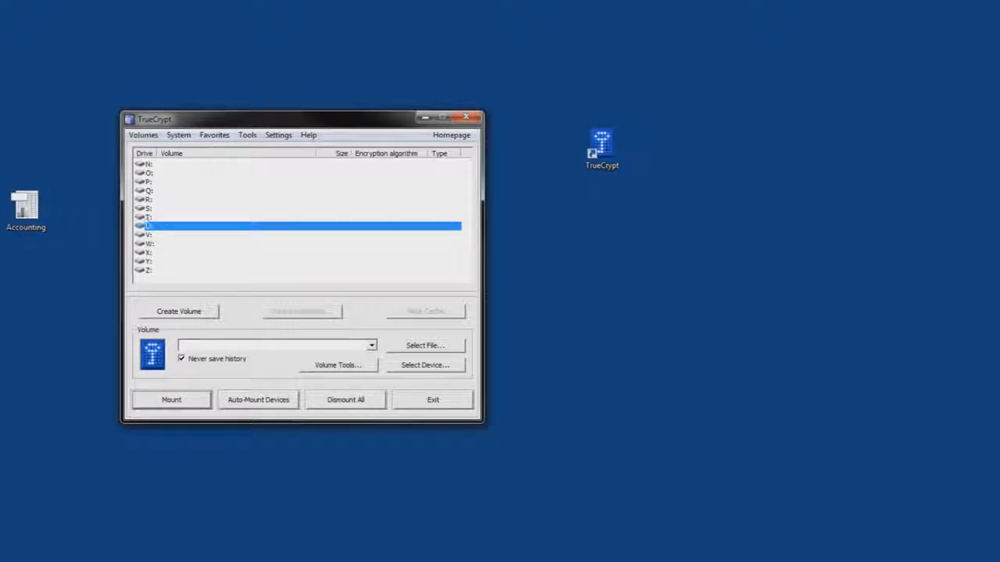
pyautogui.moveTo(219, 122); pyautogui.dragTo(216, 124)
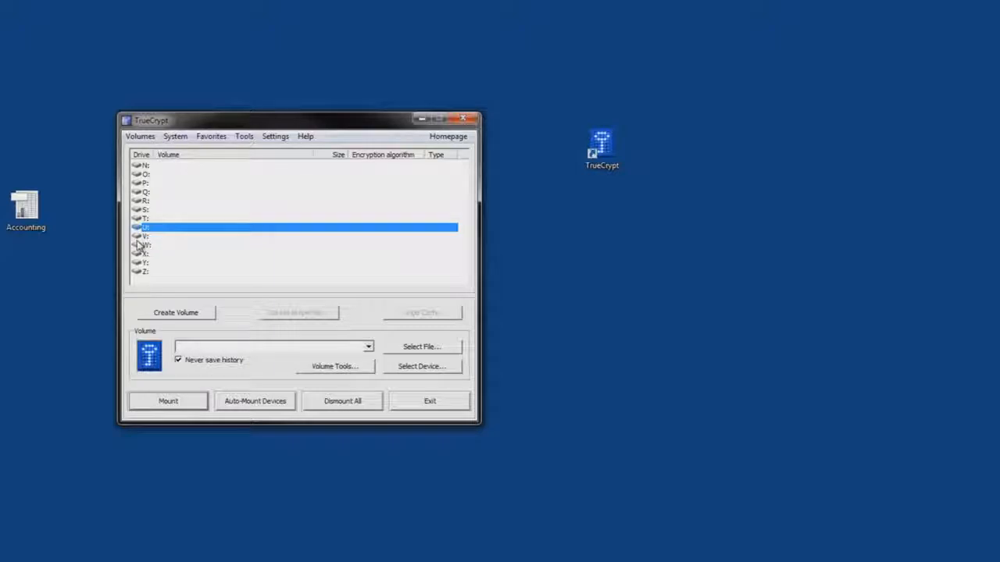
pyautogui.press('super')
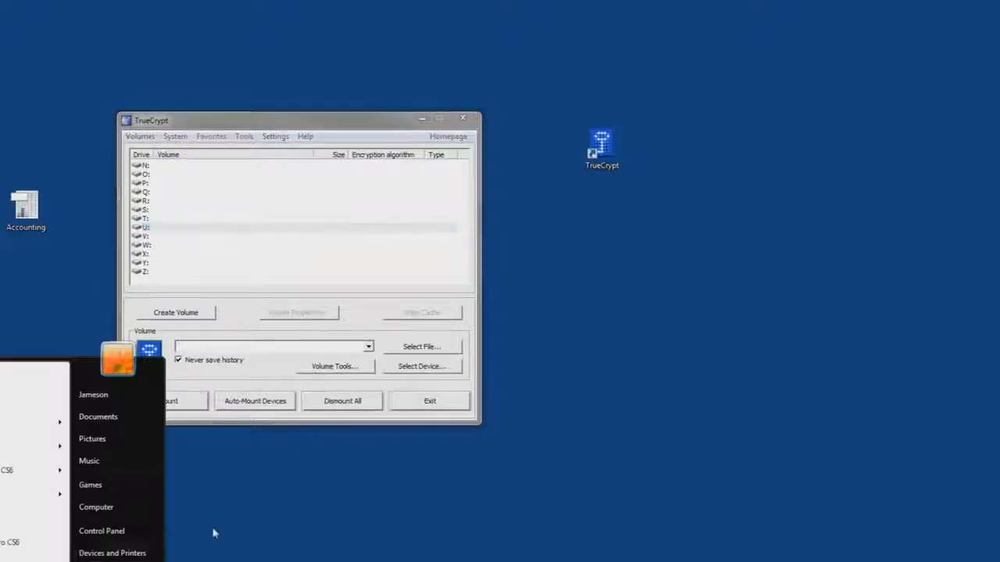
# Open the Computer drives window beside TrueCrypt and choose drive letter U: for mounting.
pyautogui.click(139, 513)
pyautogui.moveTo(775, 37); pyautogui.dragTo(841, 17)
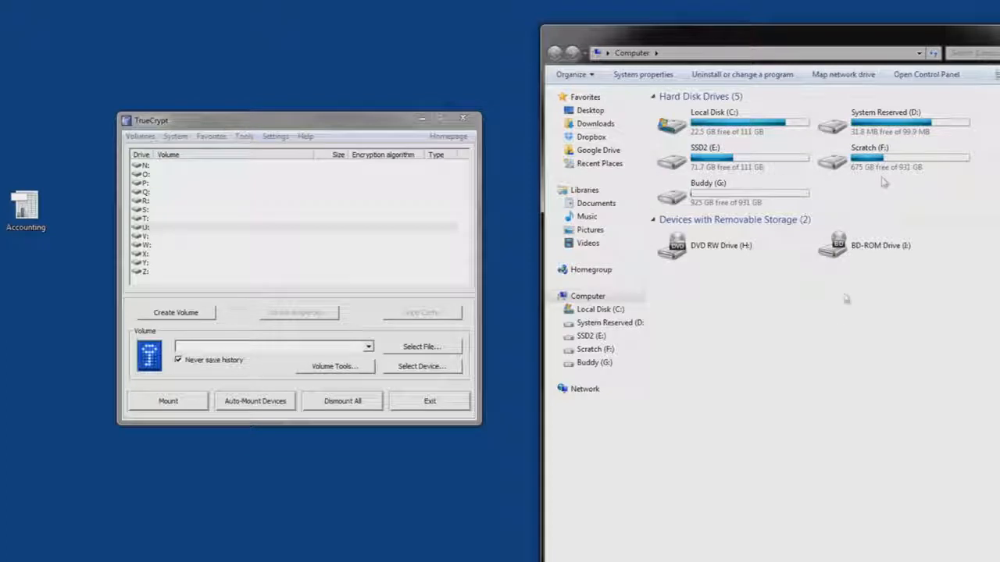
pyautogui.click(144, 166)
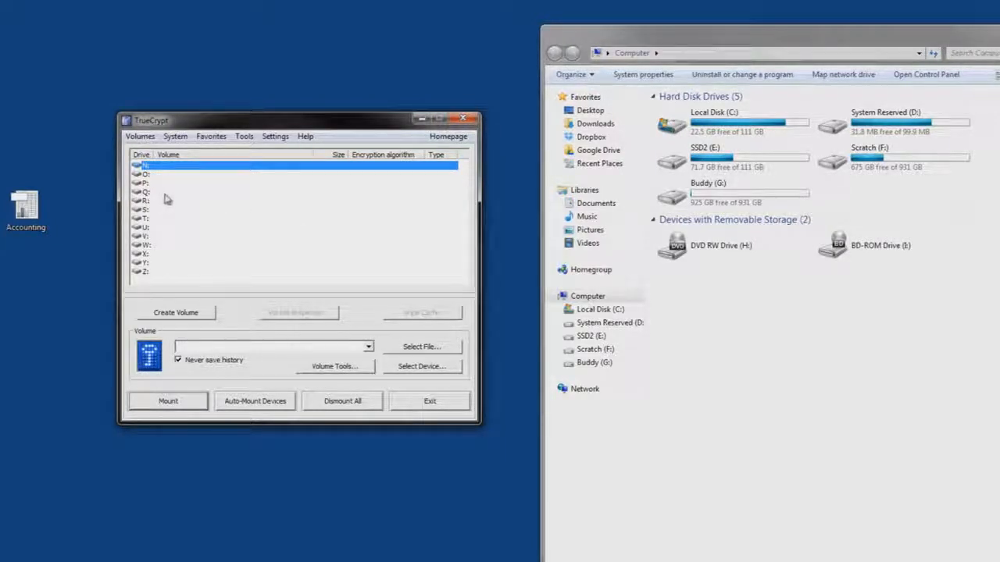
pyautogui.click(147, 227)
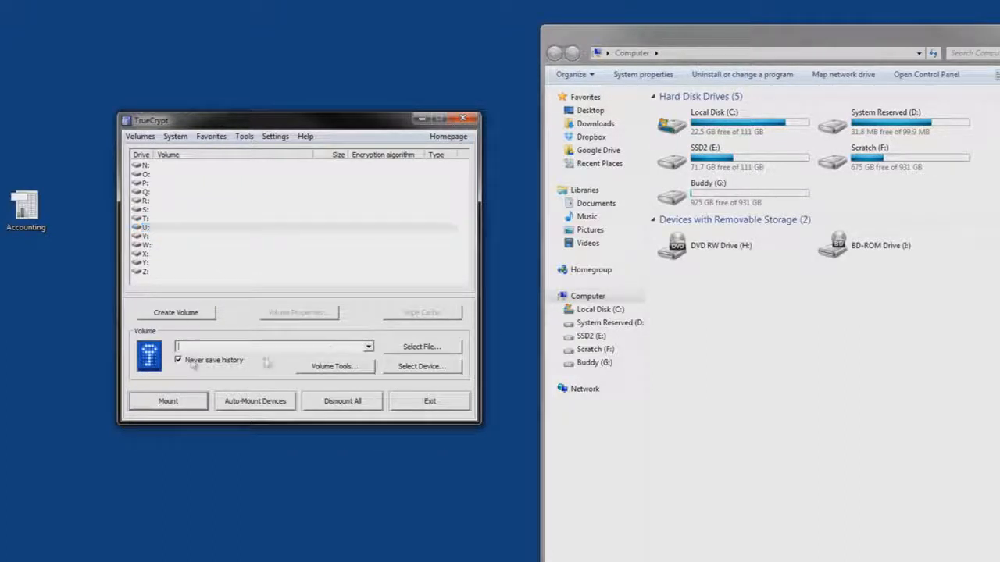
pyautogui.click(421, 346)
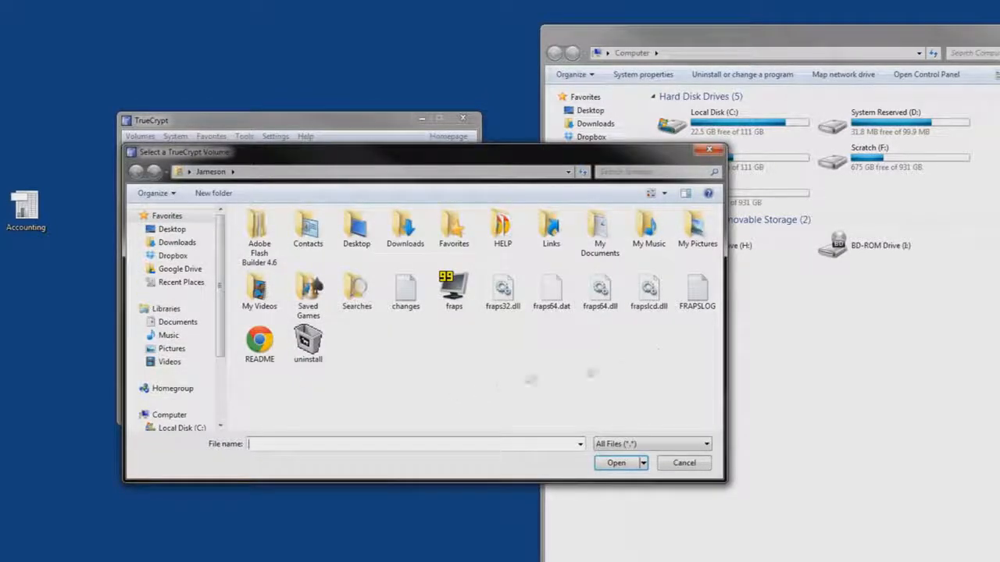
# Select Accounting.xls from the Desktop folder as the TrueCrypt volume file.
pyautogui.click(172, 229)
pyautogui.moveTo(719, 234); pyautogui.dragTo(720, 265)
pyautogui.click(584, 331)
pyautogui.press('a')
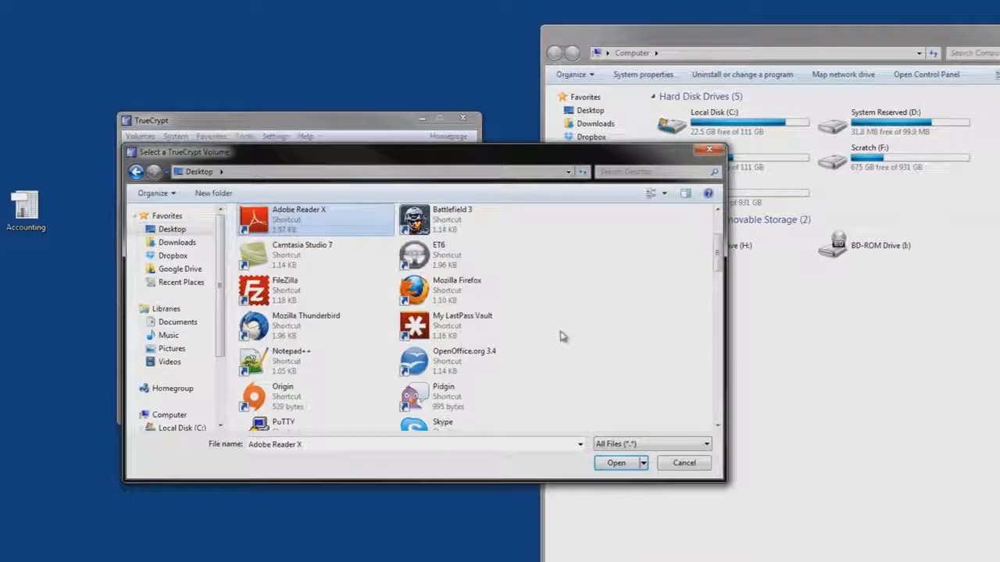
pyautogui.press('a')
pyautogui.press('a')
pyautogui.press('a')
pyautogui.press('a')
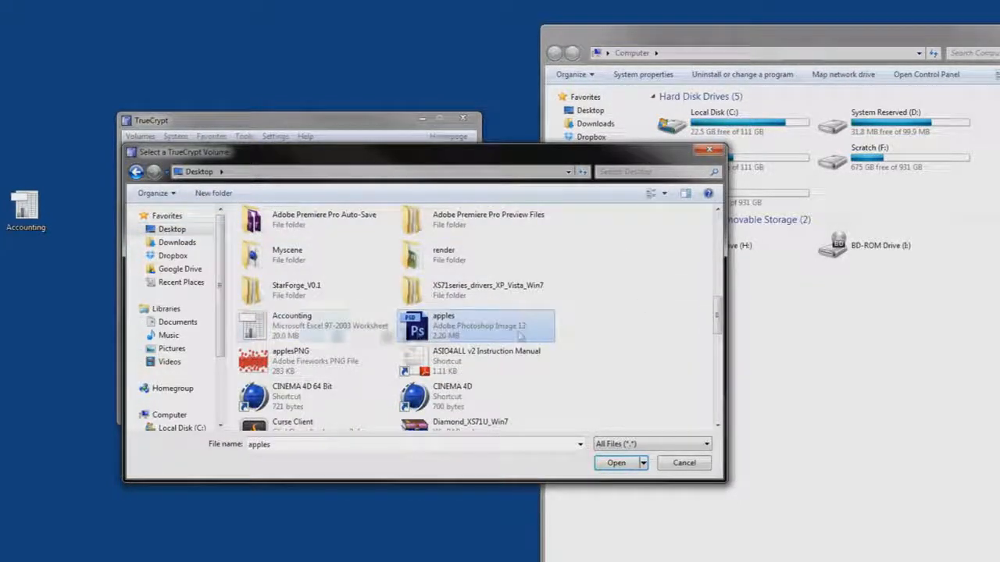
pyautogui.click(304, 332)
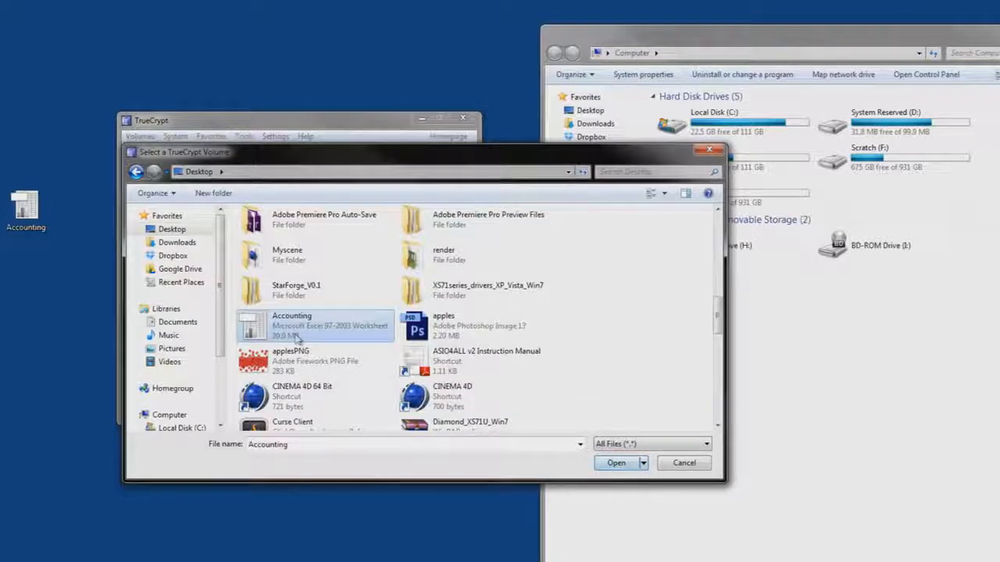
pyautogui.click(616, 463)
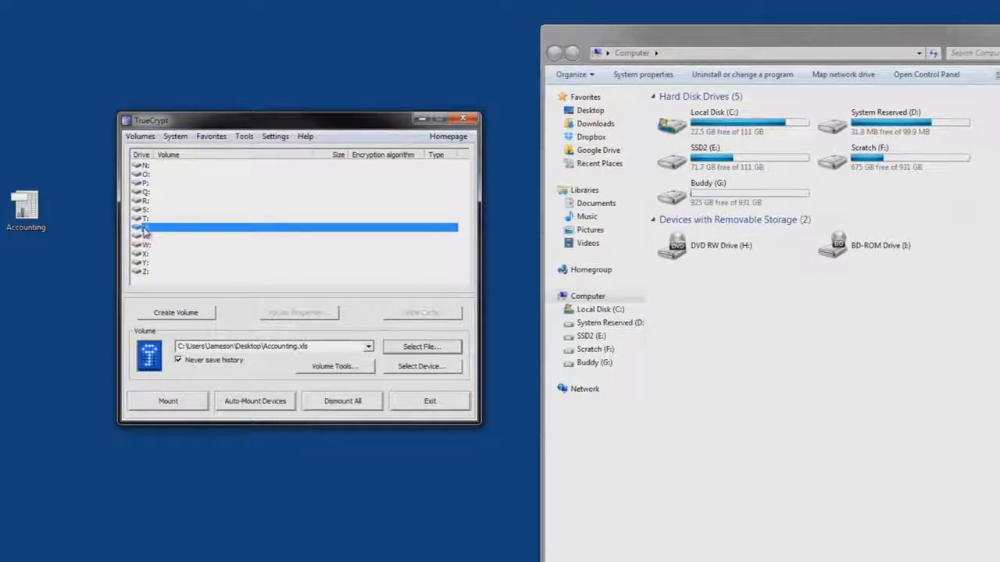
# Start mounting the volume and enter its password, briefly revealing it to check.
pyautogui.click(161, 403)
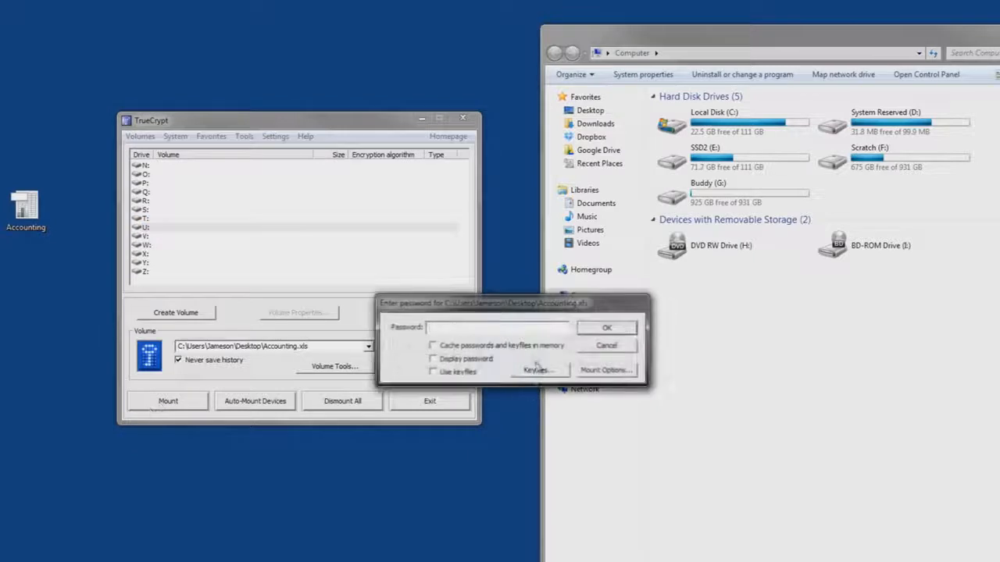
pyautogui.moveTo(510, 305); pyautogui.dragTo(384, 285)
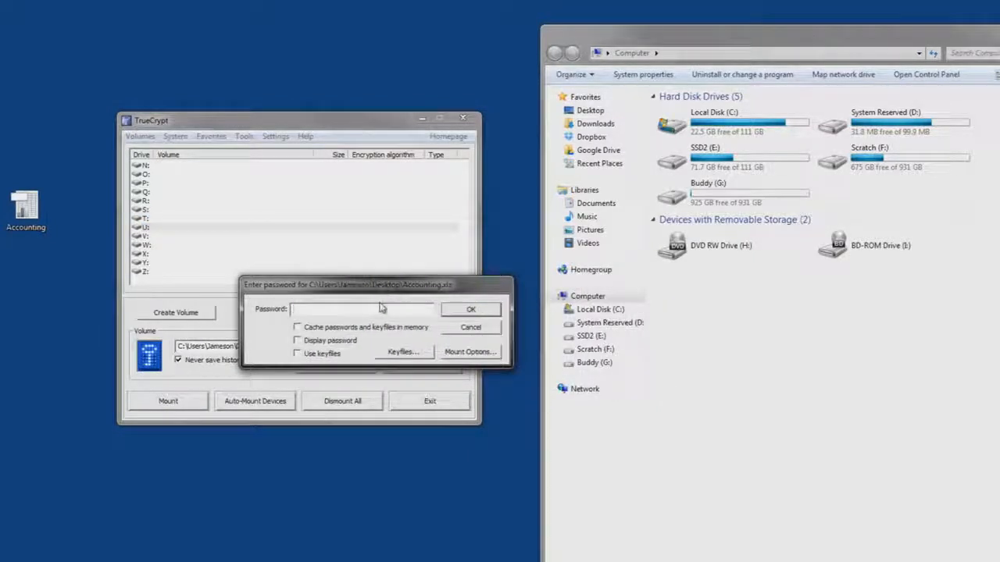
pyautogui.write('****************')
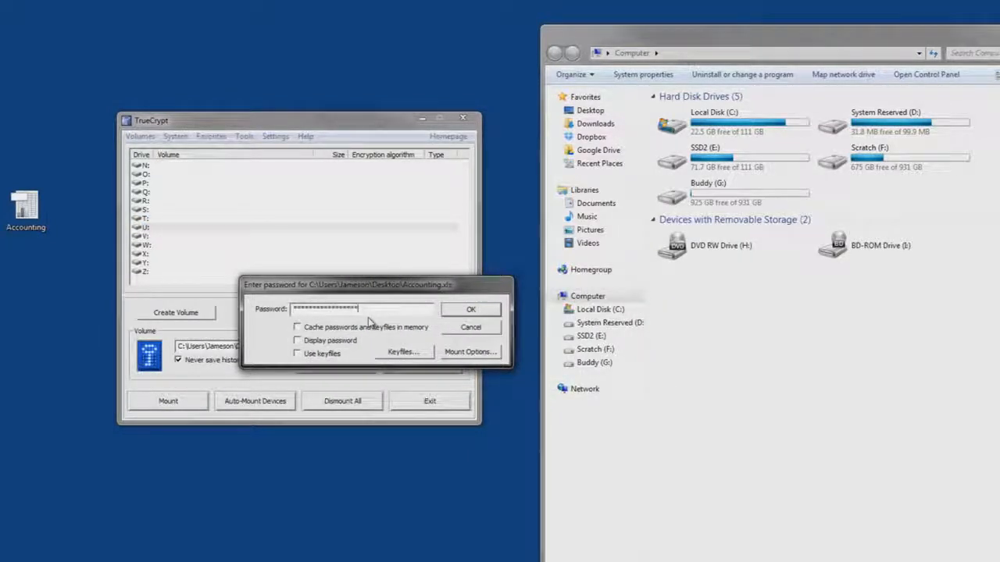
pyautogui.click(297, 341)
pyautogui.click(296, 341)
# Enable keyfiles and add the pictures lolwut, wut and wutwut from My Pictures as keyfiles.
pyautogui.click(297, 353)
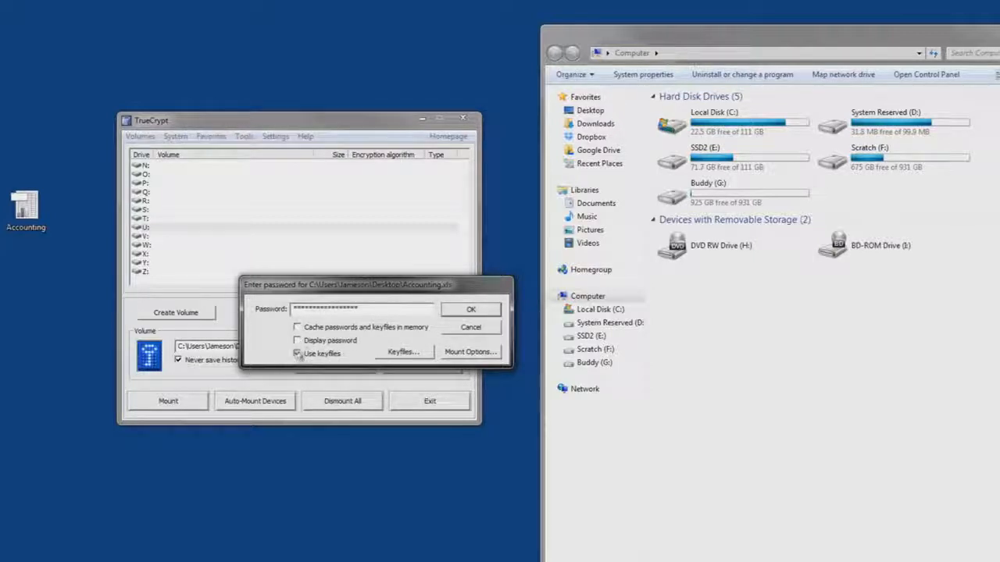
pyautogui.click(401, 352)
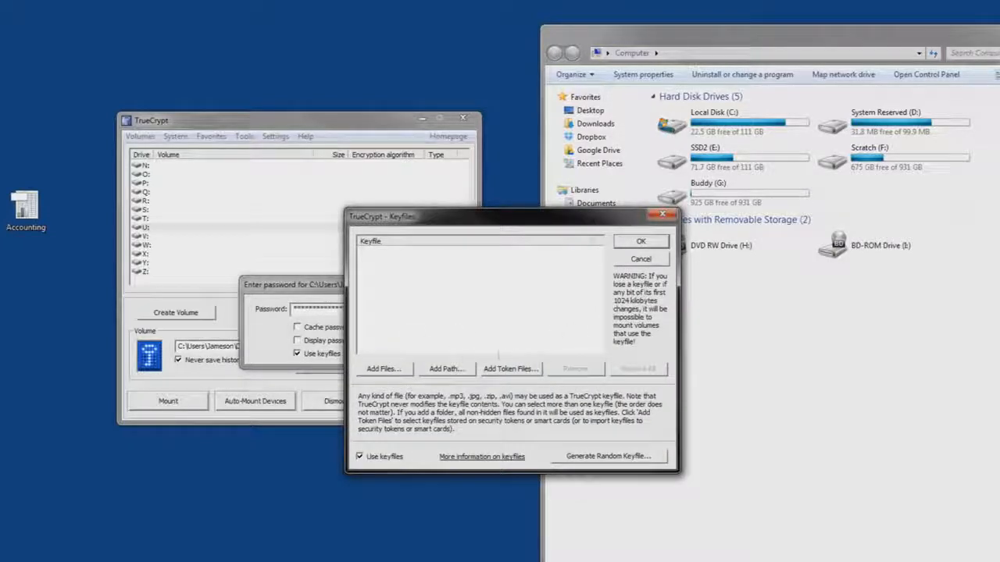
pyautogui.click(396, 375)
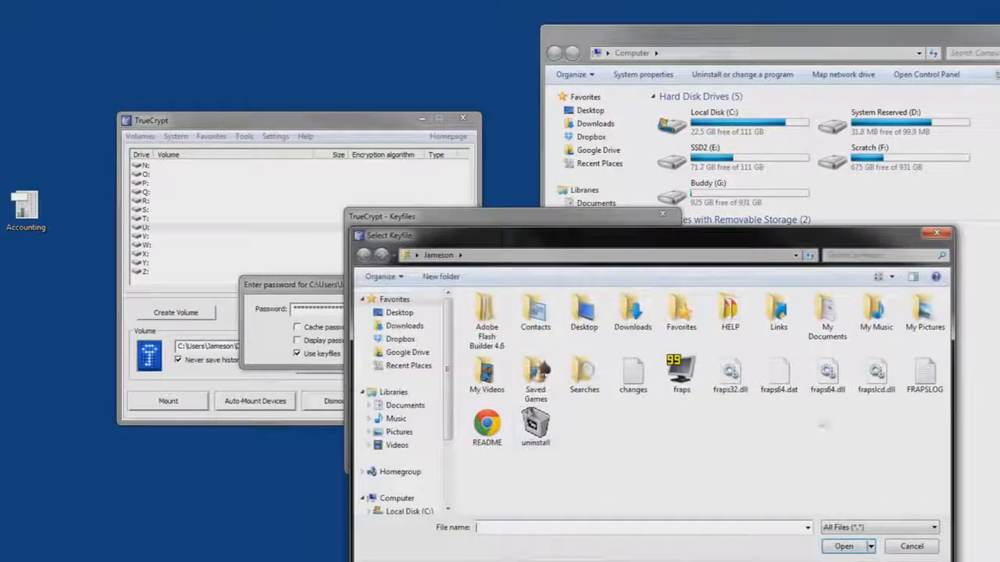
pyautogui.doubleClick(914, 318)
pyautogui.moveTo(763, 405); pyautogui.dragTo(464, 265)
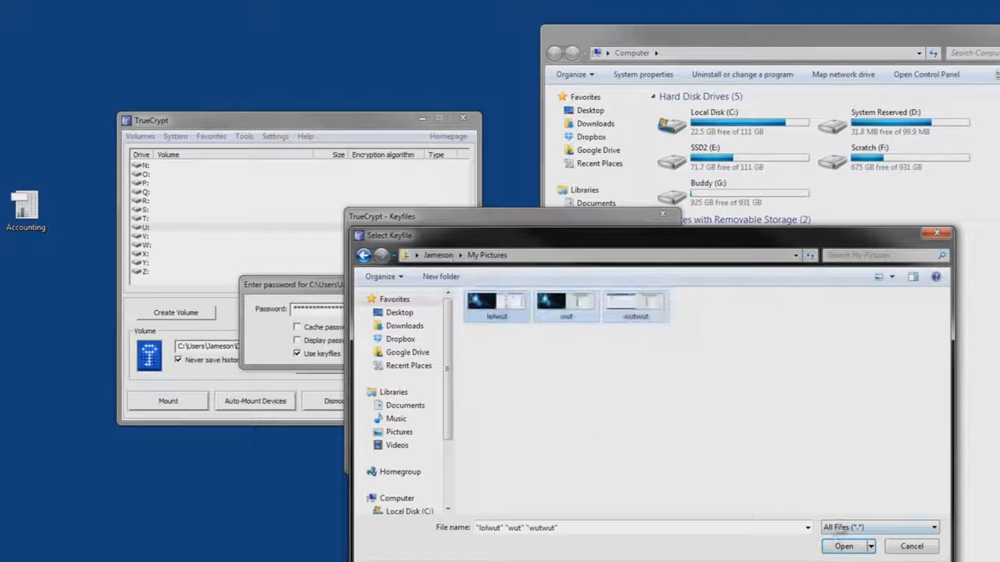
pyautogui.click(843, 546)
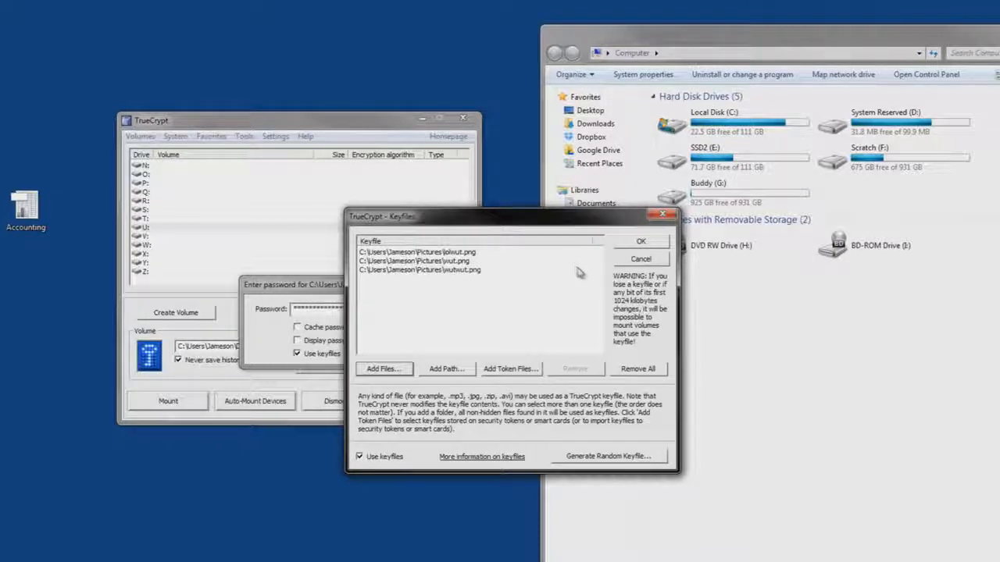
pyautogui.click(651, 245)
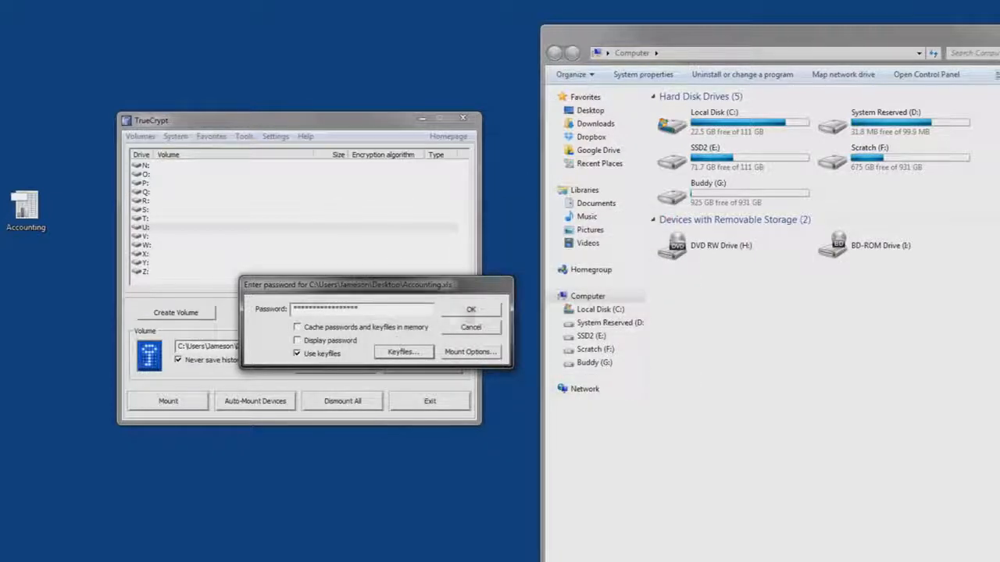
# Mount Accounting.xls on U: and open the empty Local Disk (U:) in Explorer.
pyautogui.click(483, 311)
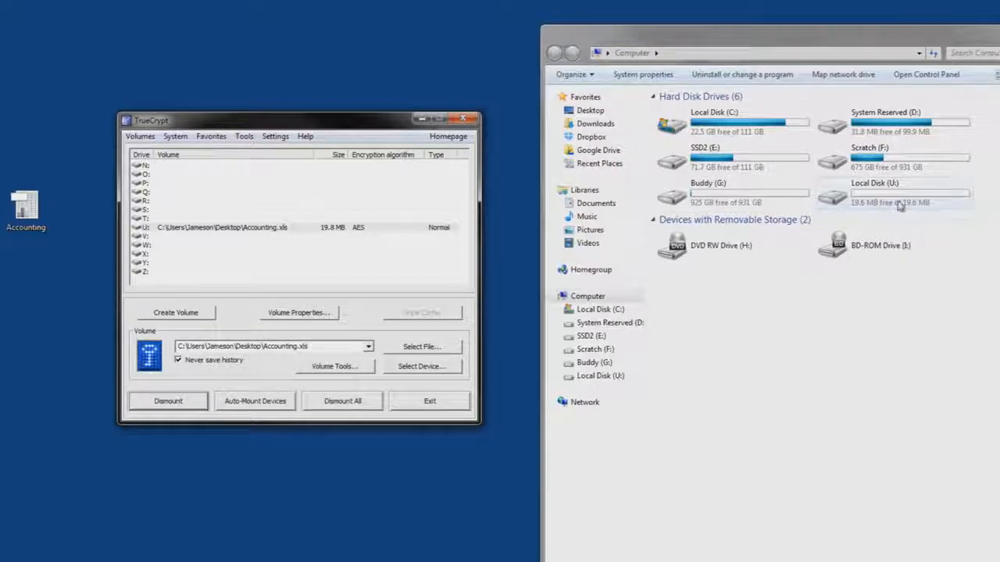
pyautogui.doubleClick(878, 202)
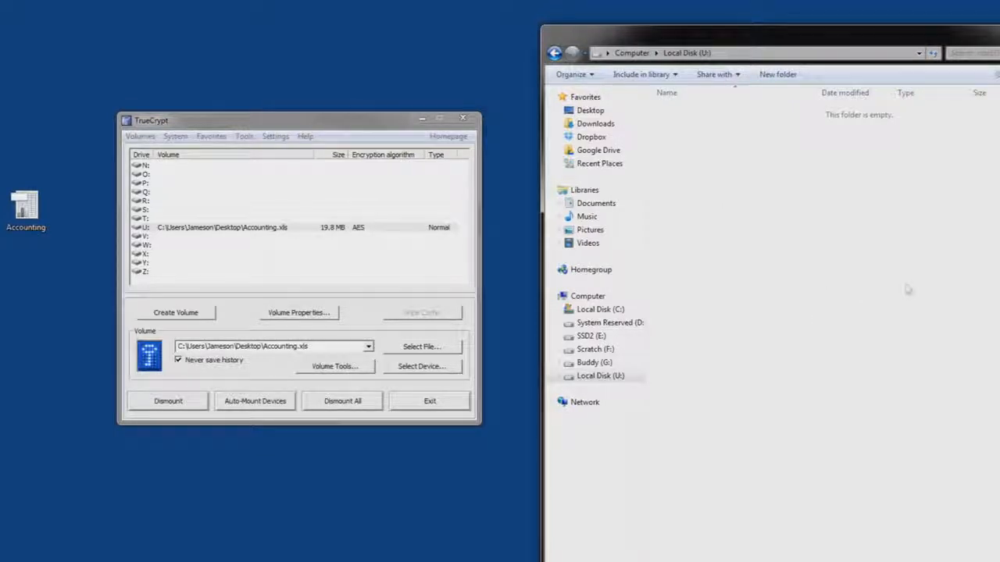
pyautogui.click(555, 54)
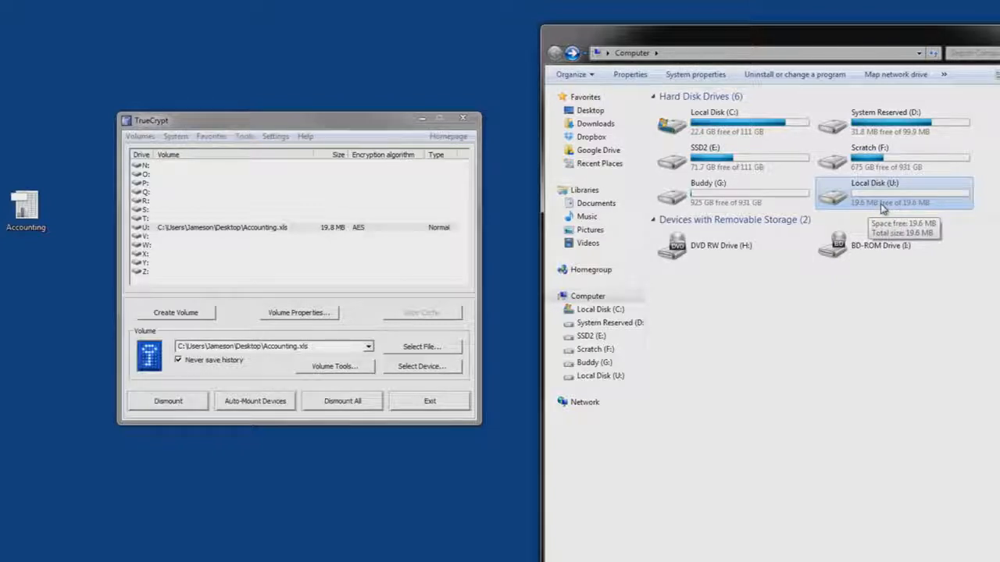
pyautogui.doubleClick(882, 205)
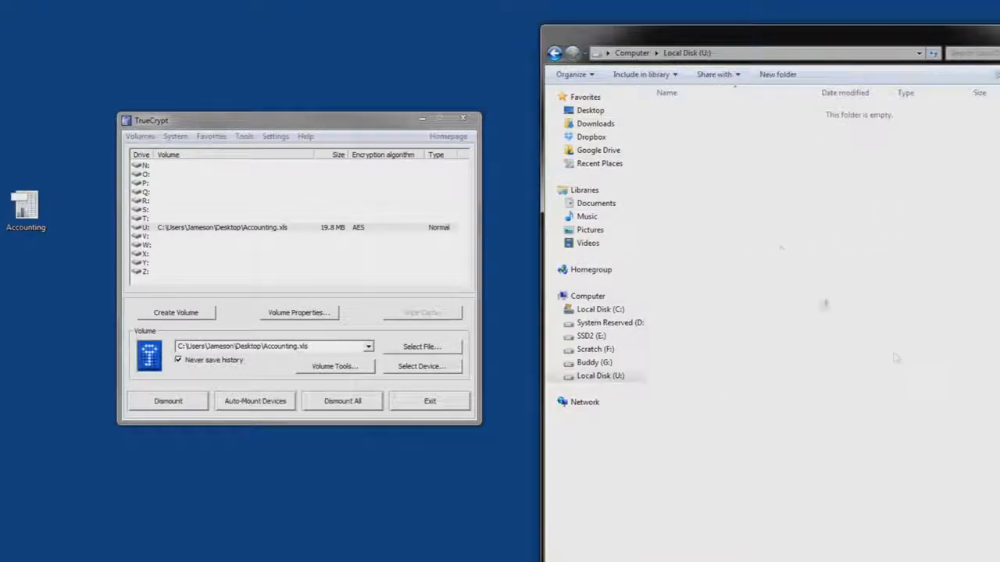
# Create a new text document on U: named PeopleIHaveACrushOn.
pyautogui.rightClick(718, 196)
pyautogui.moveTo(824, 356)
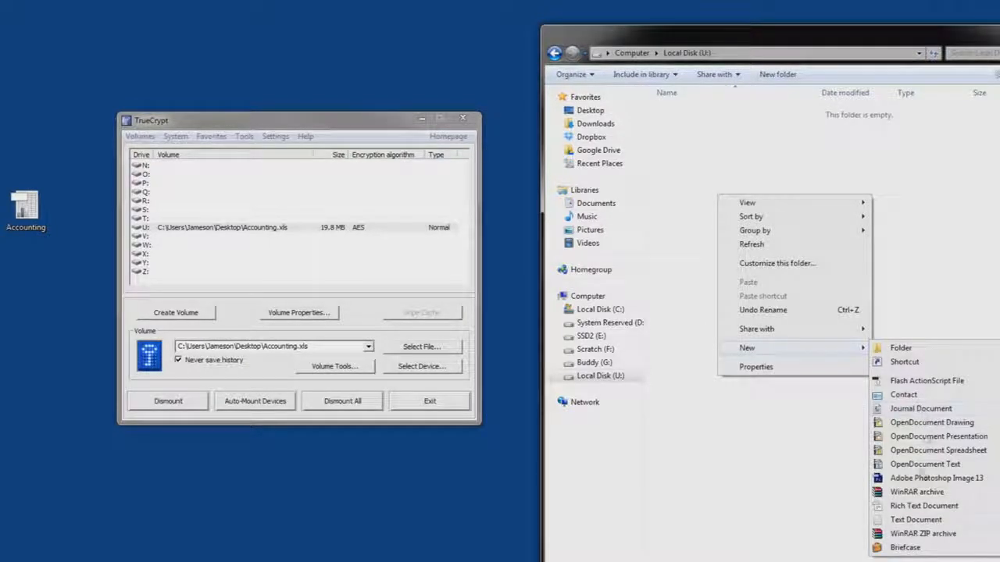
pyautogui.click(916, 520)
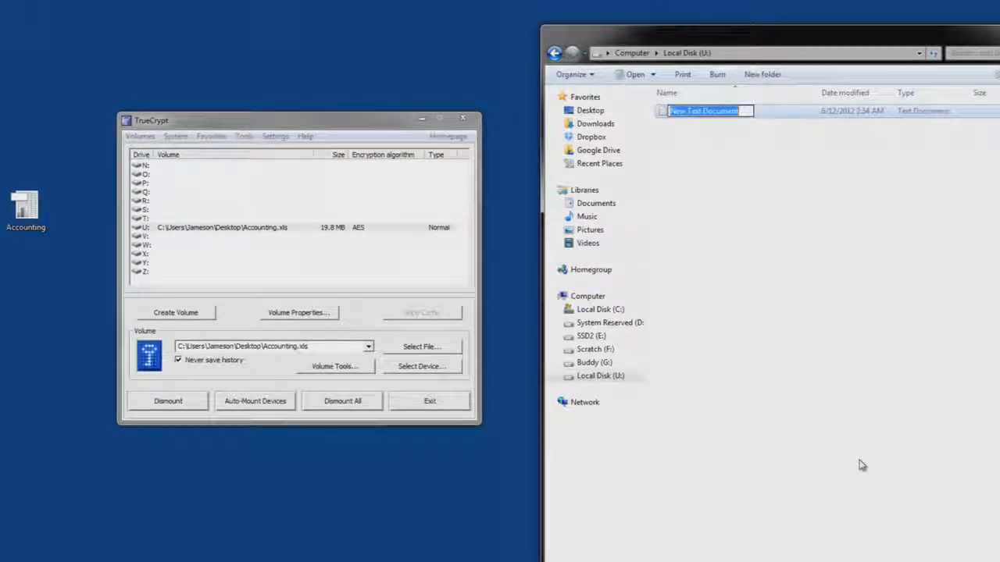
pyautogui.write('People')
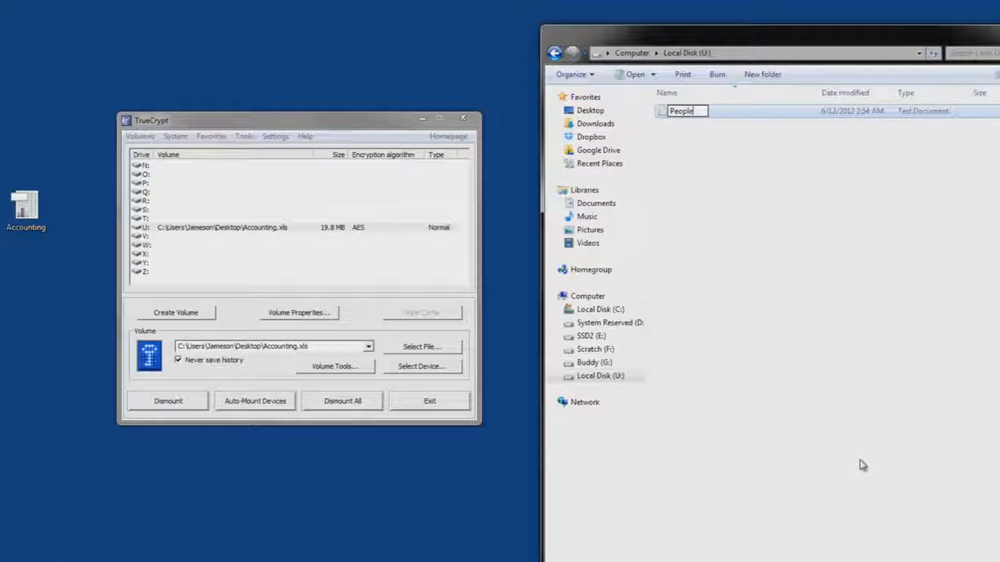
pyautogui.press('BackSpace')
pyautogui.press('BackSpace')
pyautogui.write('Ha')
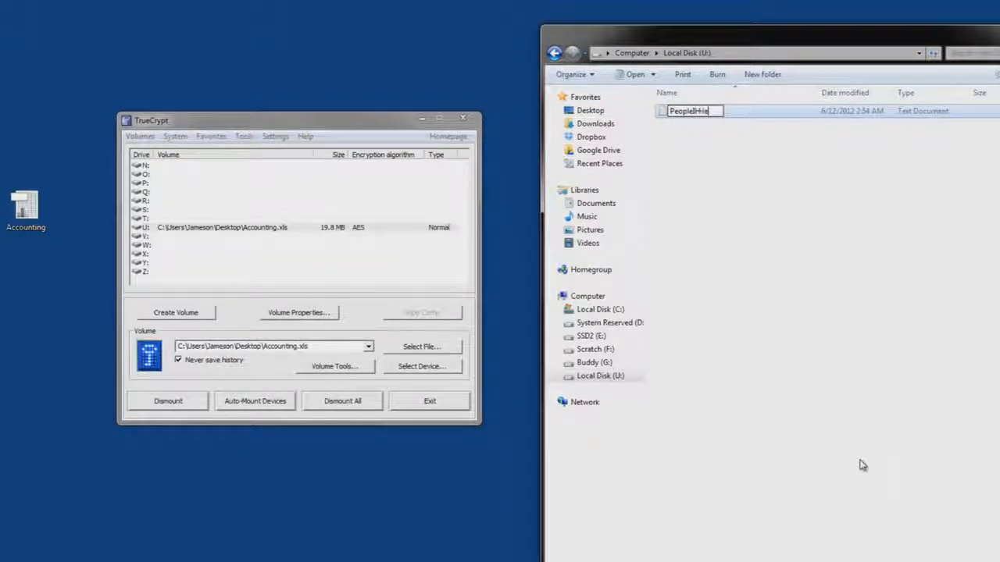
pyautogui.write('veACrushOn')
pyautogui.click(689, 186)
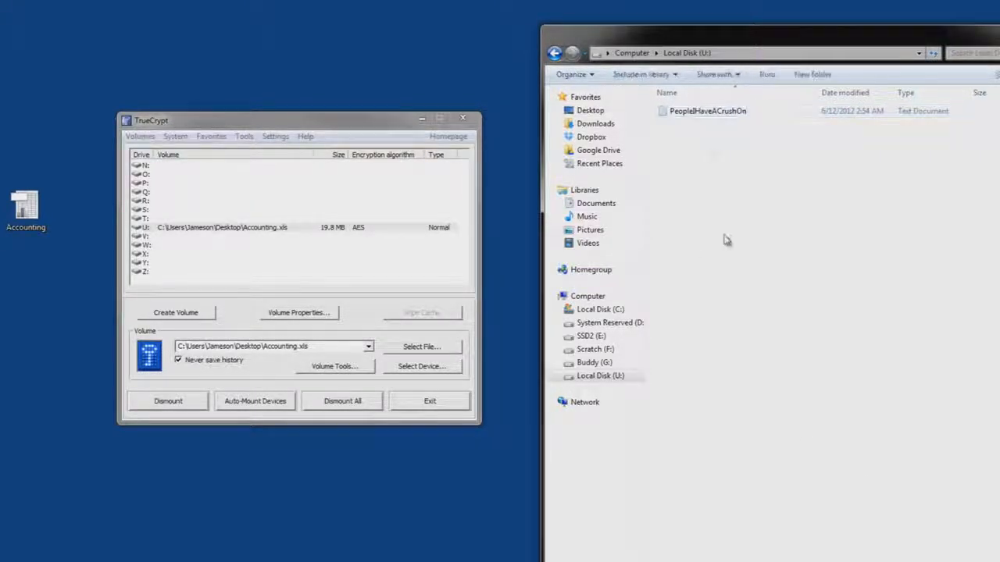
# Open PeopleIHaveACrushOn in Notepad and type two people's names on separate lines.
pyautogui.doubleClick(719, 113)
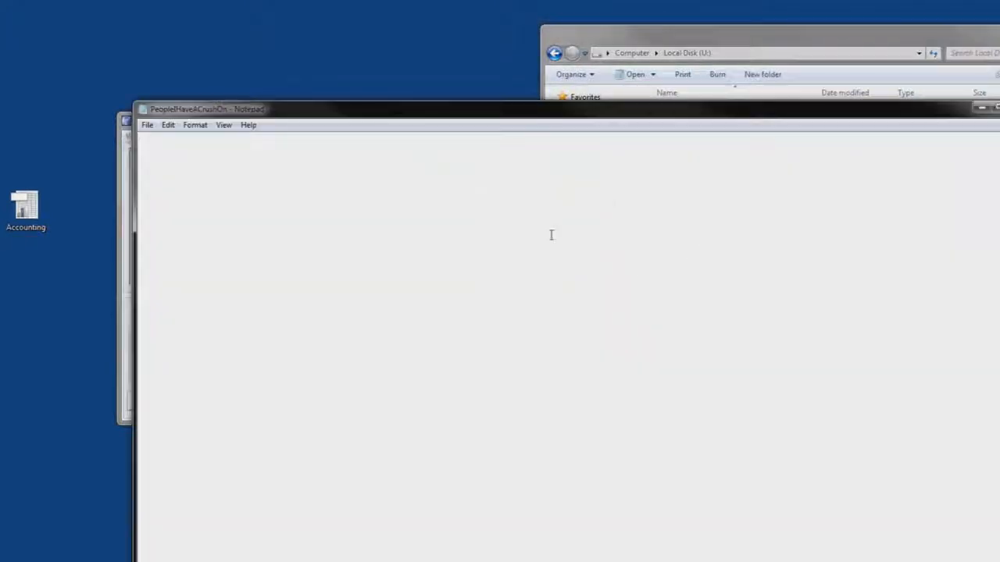
pyautogui.write('brll cisby')
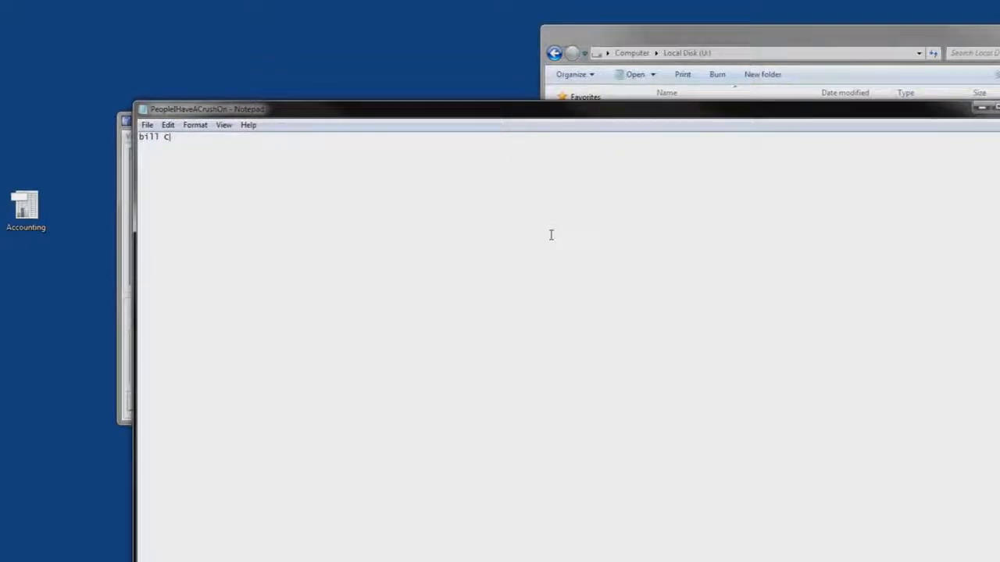
pyautogui.press('BackSpace')
pyautogui.press('BackSpace')
pyautogui.press('BackSpace')
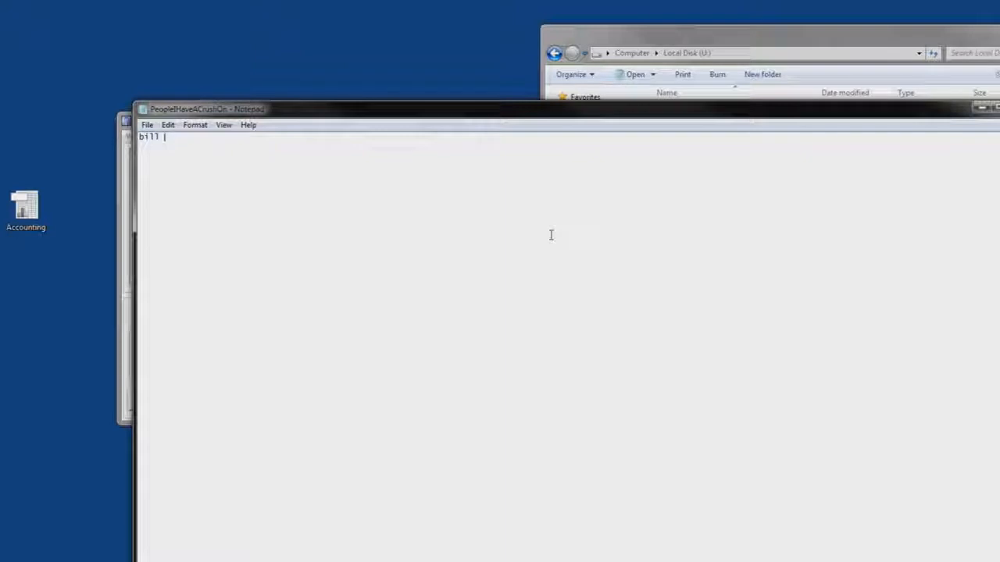
pyautogui.write('cosby')
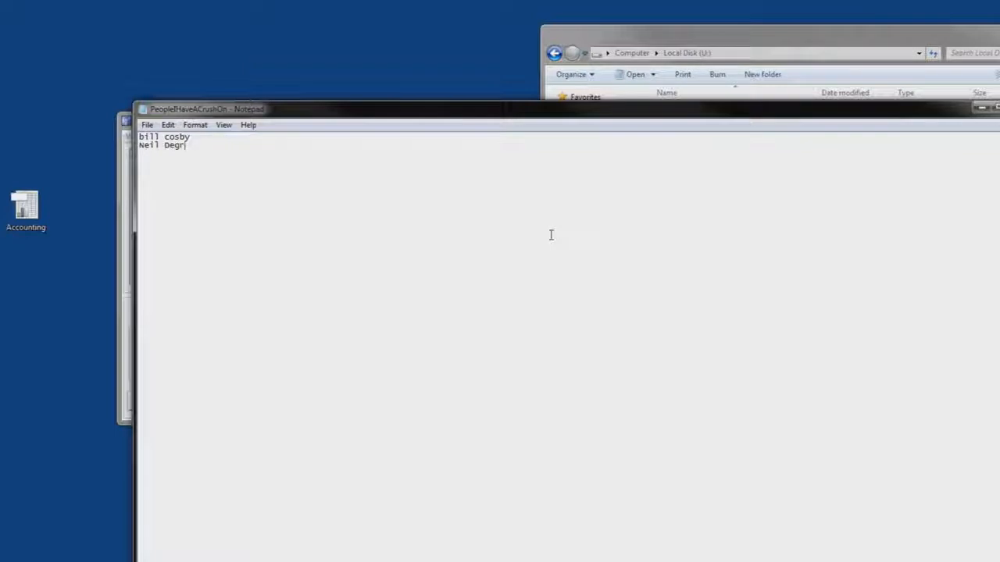
pyautogui.write('e Tyson')
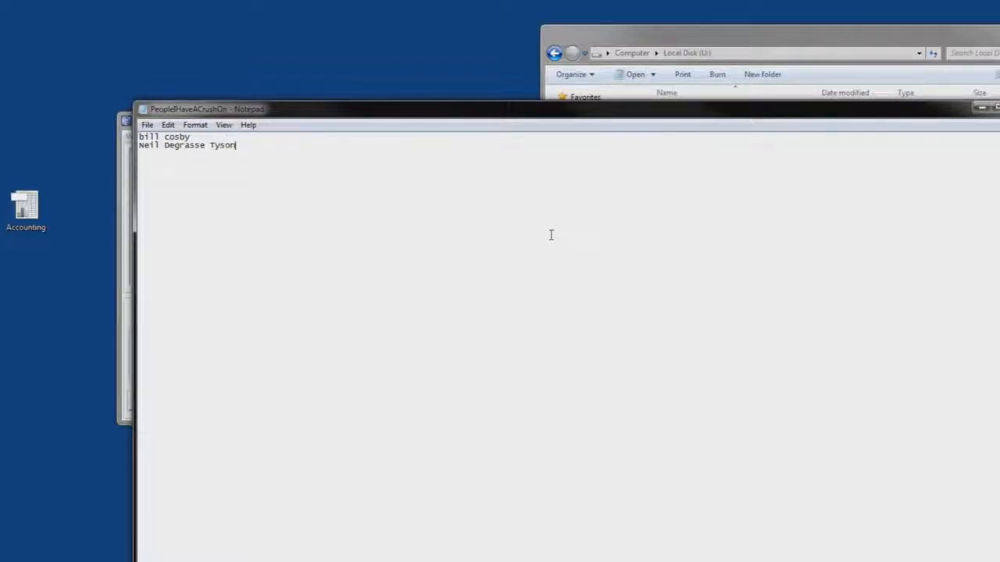
pyautogui.press('Return')
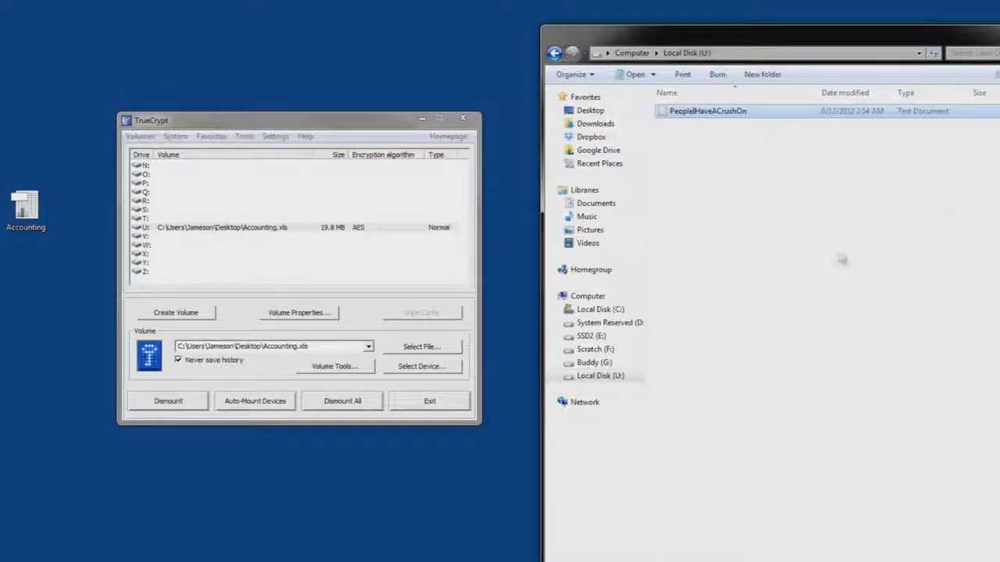
# Close Notepad, copy PeopleIHaveACrushOn to the desktop, and delete it from U:.
pyautogui.click(843, 260)
pyautogui.moveTo(707, 110); pyautogui.dragTo(362, 31)
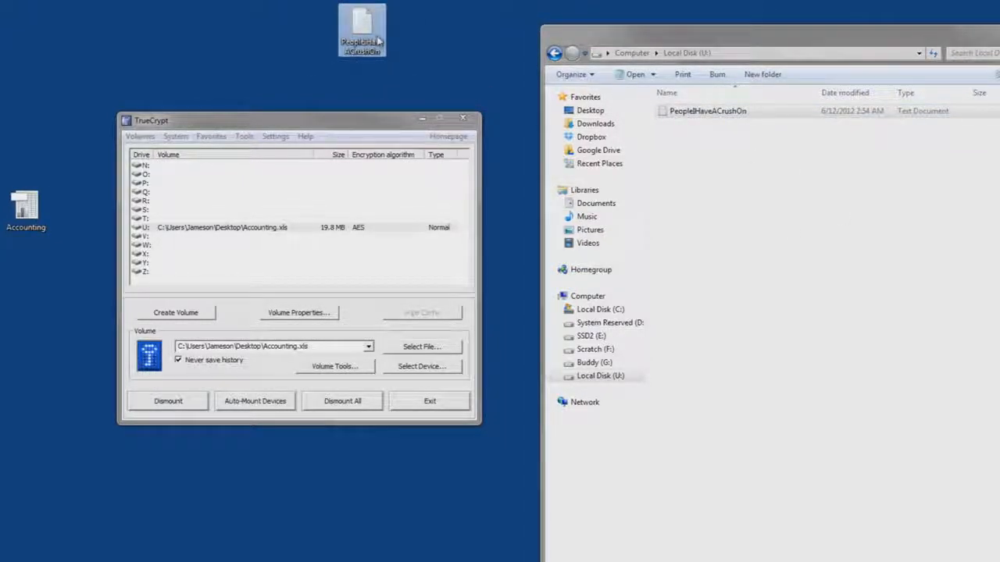
pyautogui.click(521, 89)
pyautogui.click(681, 112)
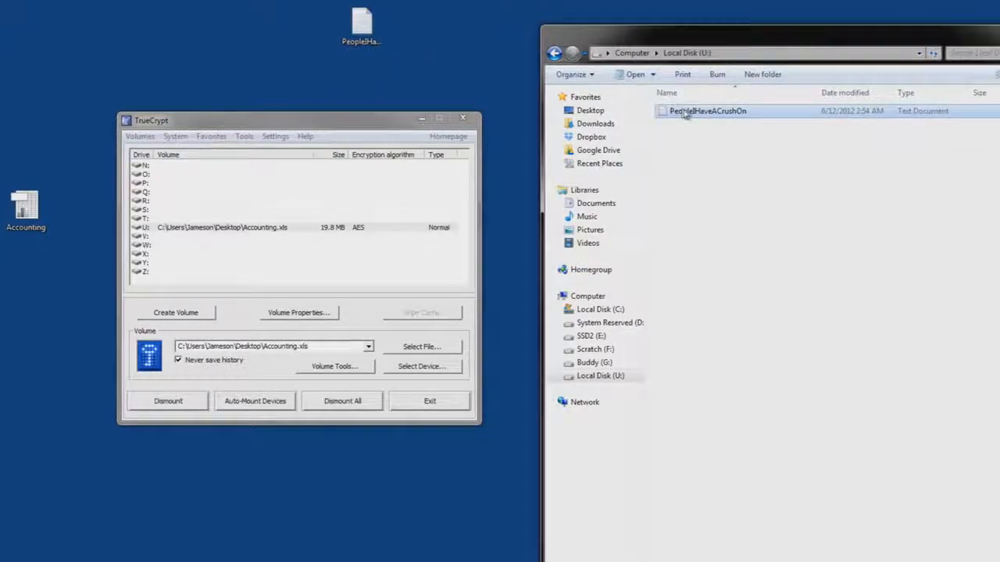
pyautogui.press('Delete')
pyautogui.click(568, 397)
# Move the desktop copy back onto U: and delete the desktop copy.
pyautogui.moveTo(364, 28); pyautogui.dragTo(776, 270)
pyautogui.click(378, 34)
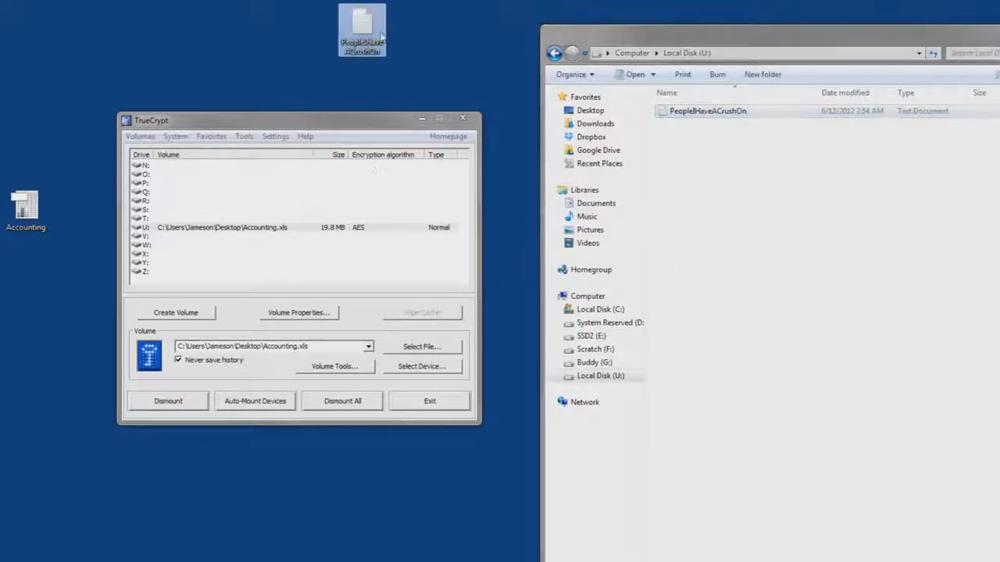
pyautogui.press('Delete')
pyautogui.click(566, 398)
pyautogui.click(777, 266)
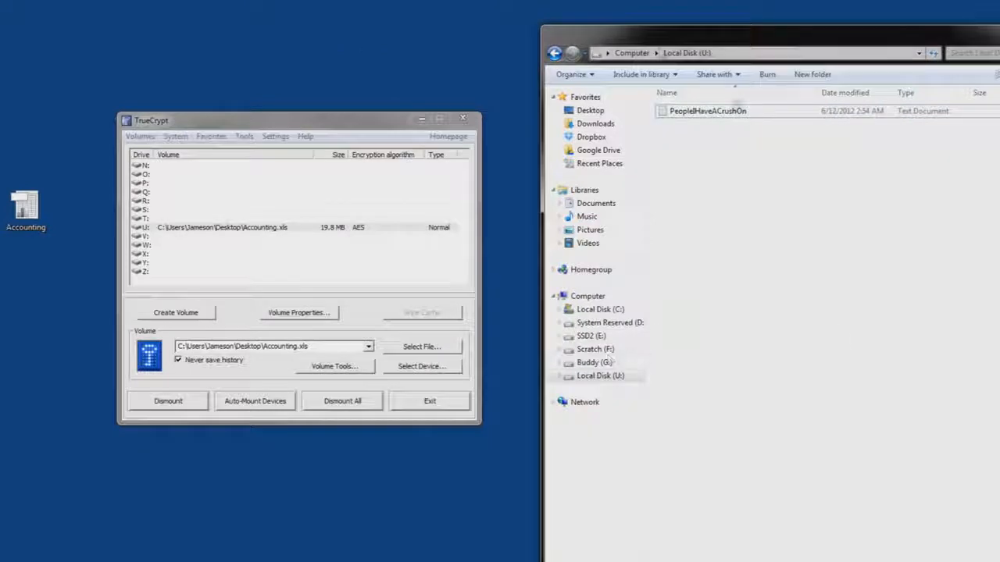
# Check the U: drive's contents from the drives list, then select the mounted Accounting.xls volume in TrueCrypt.
pyautogui.click(631, 52)
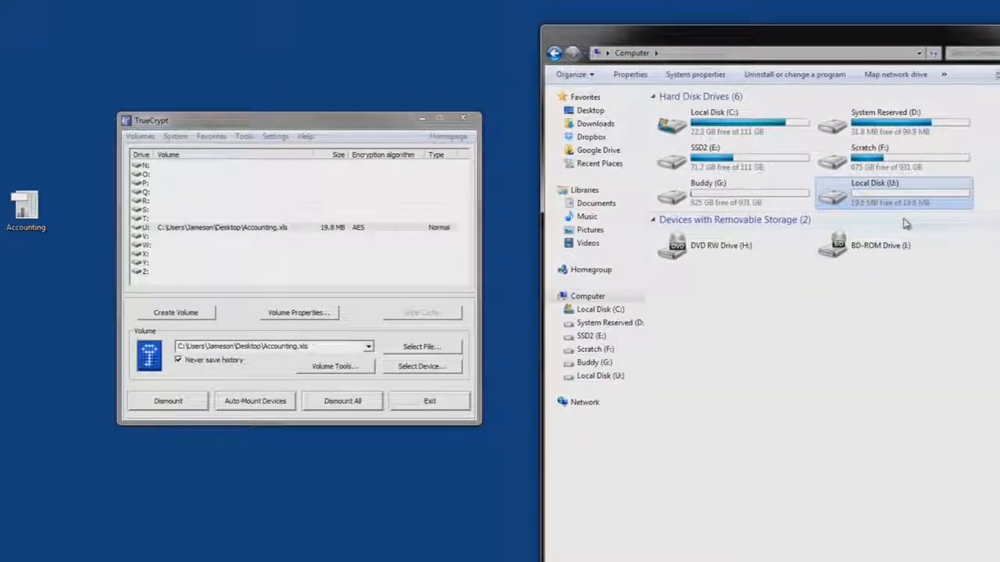
pyautogui.doubleClick(859, 199)
pyautogui.click(676, 112)
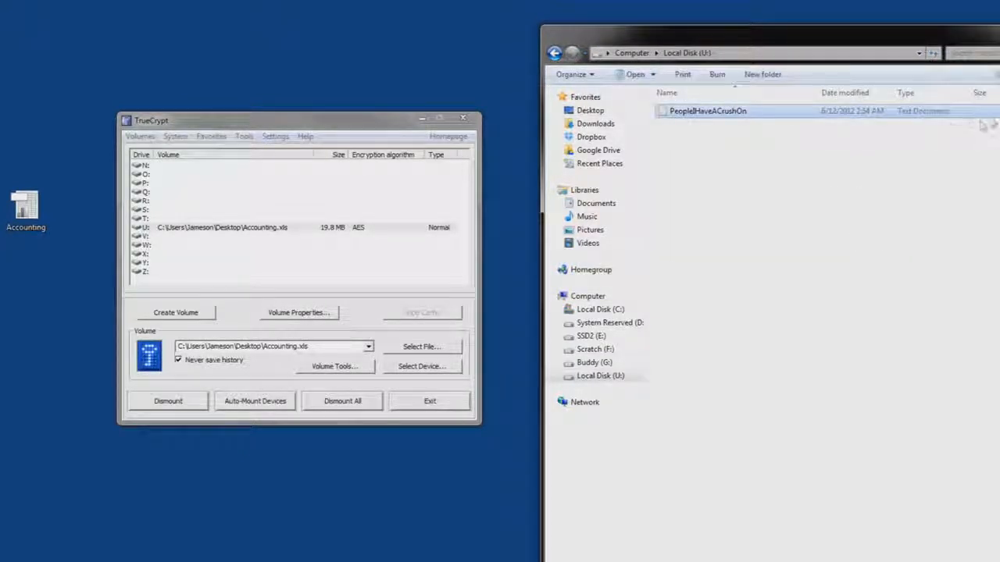
pyautogui.click(642, 53)
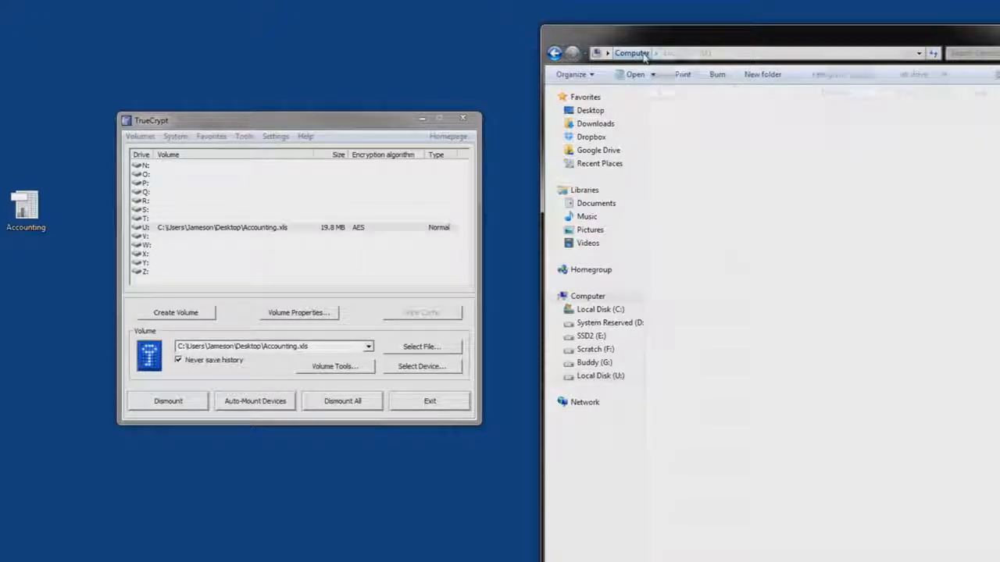
pyautogui.doubleClick(918, 205)
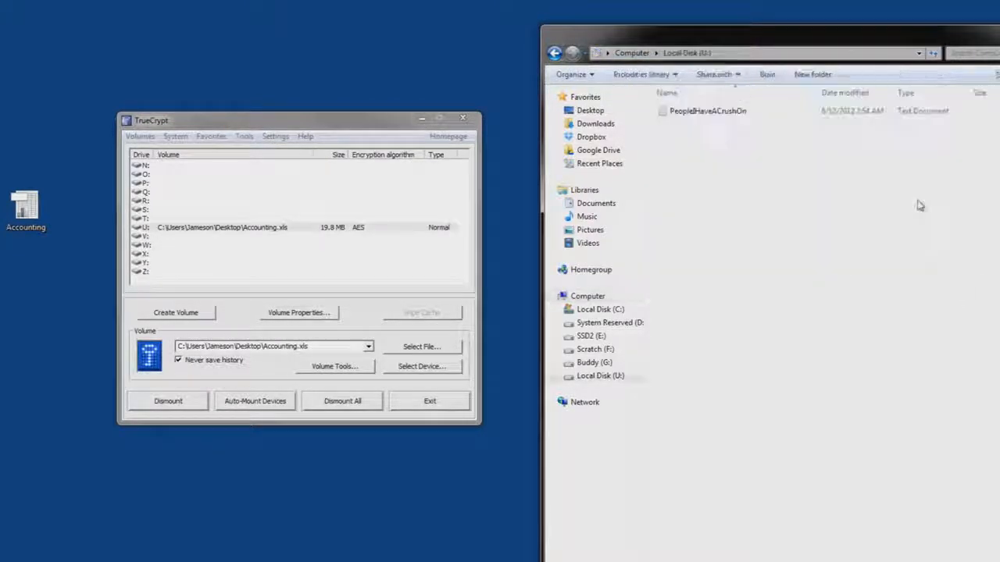
pyautogui.click(633, 54)
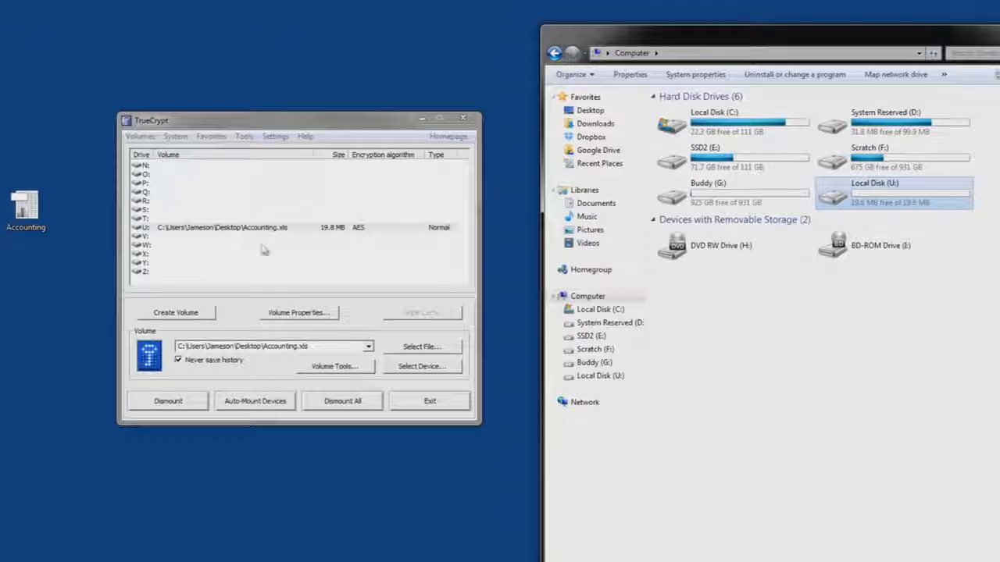
pyautogui.click(222, 229)
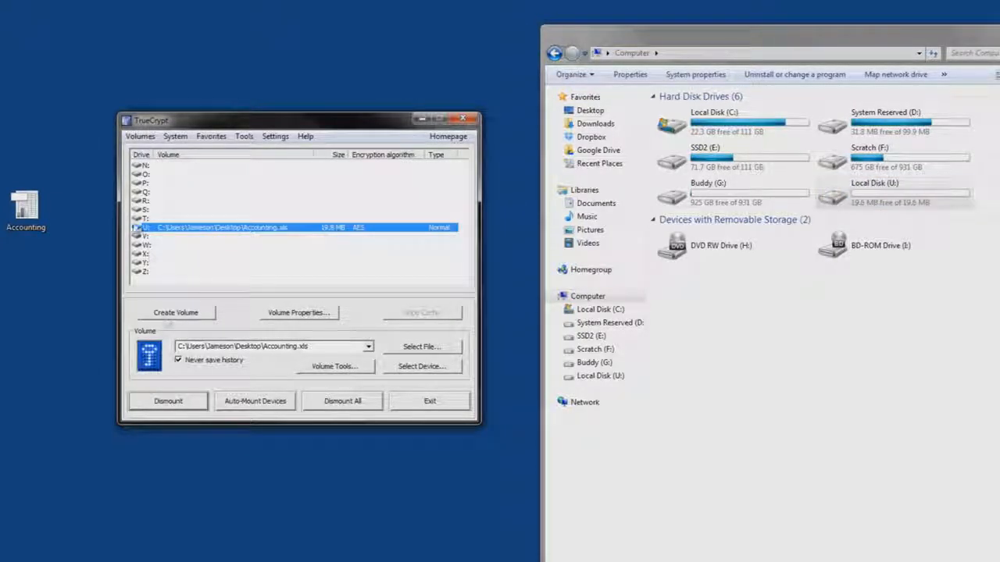
# Dismount the Accounting.xls volume from U:, close Explorer, and move the Accounting icon to the top-left corner.
pyautogui.click(179, 403)
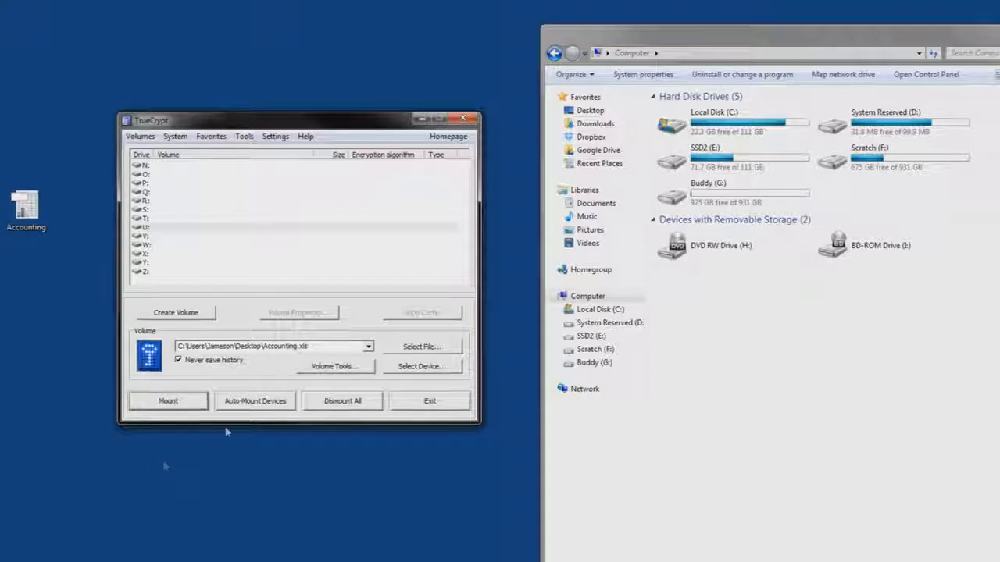
pyautogui.click(998, 26)
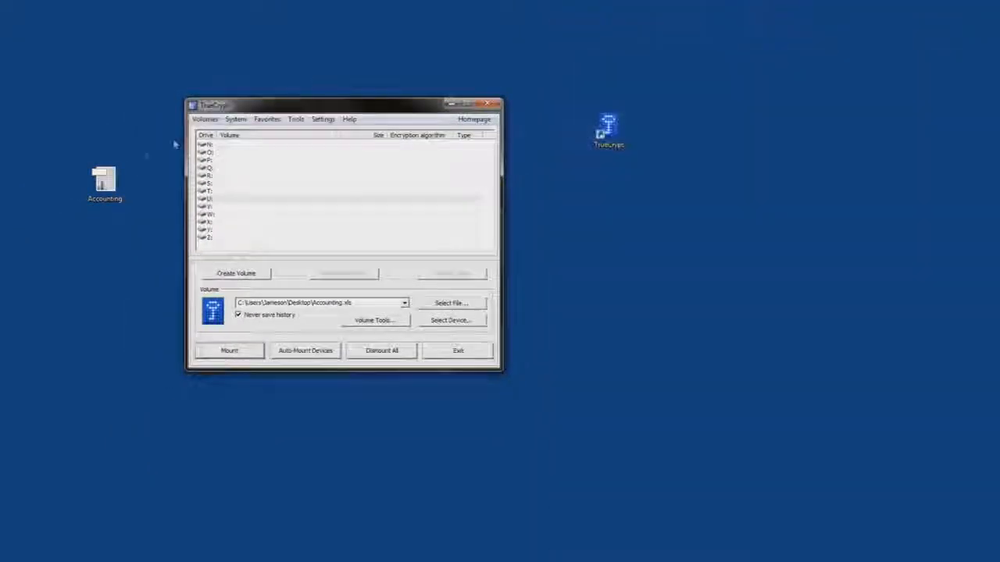
pyautogui.click(105, 181)
pyautogui.moveTo(105, 182); pyautogui.dragTo(66, 67)
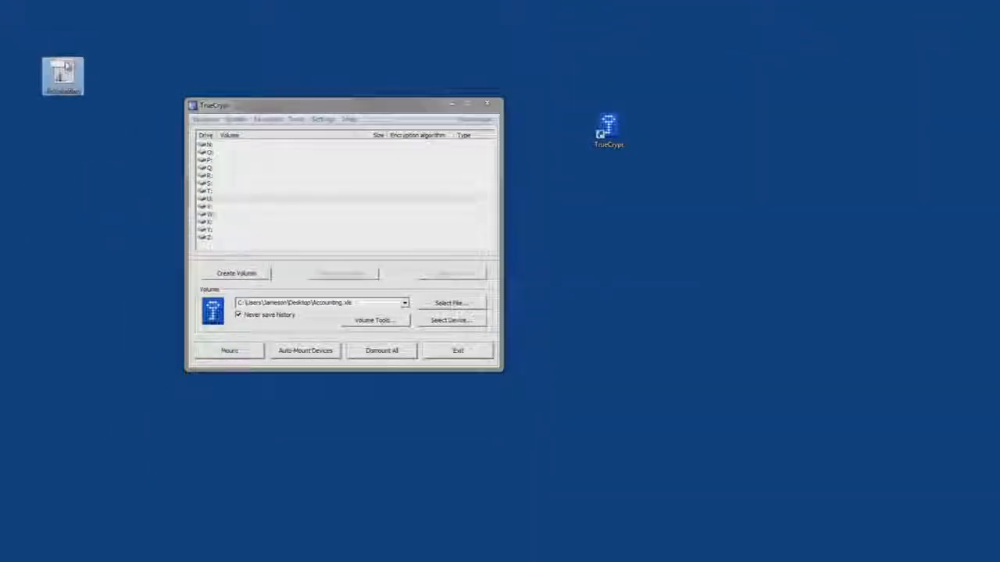
pyautogui.moveTo(66, 66); pyautogui.dragTo(24, 11)
# Shift the TrueCrypt window aside and place the TrueCrypt shortcut beside the Accounting icon.
pyautogui.click(313, 109)
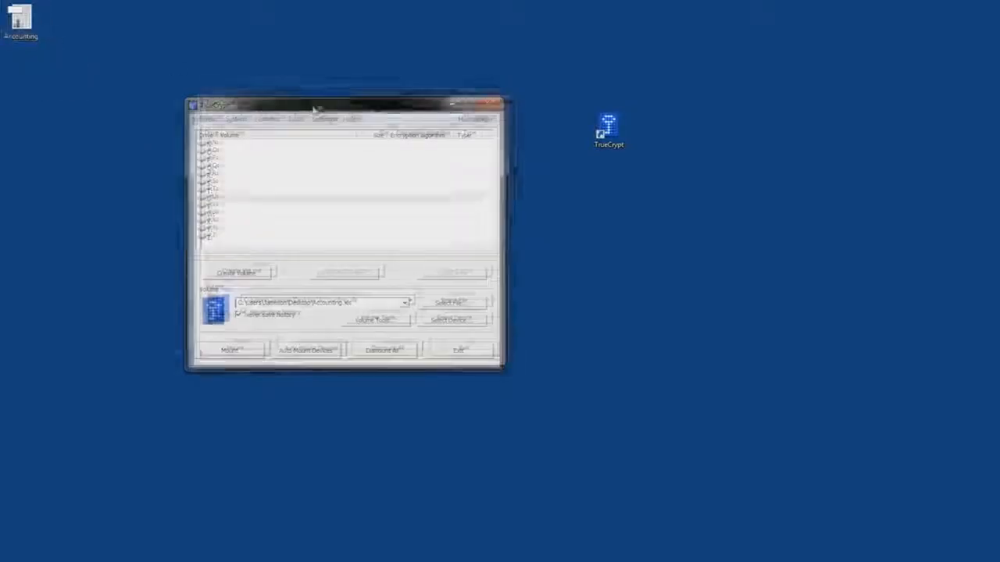
pyautogui.moveTo(312, 109); pyautogui.dragTo(326, 83)
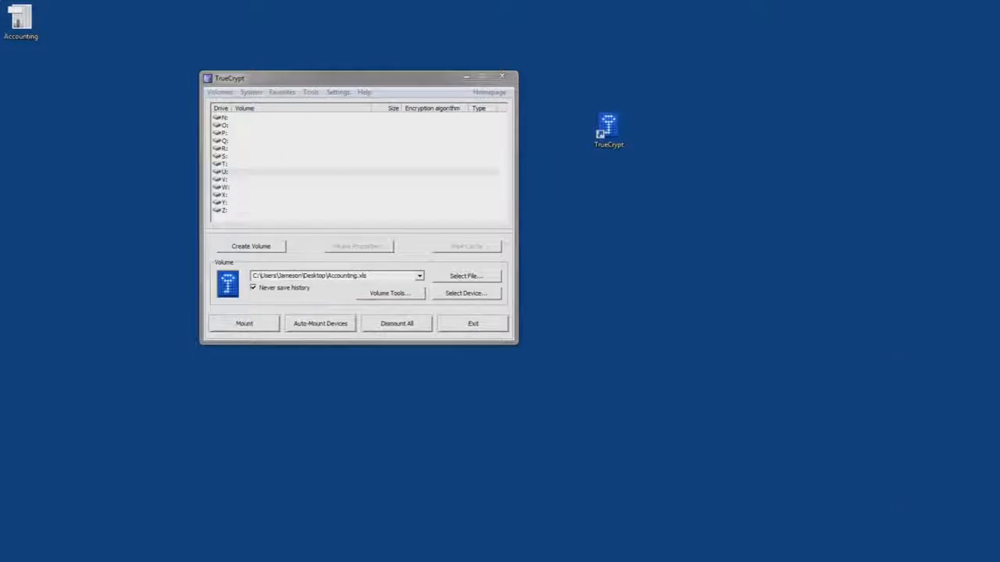
pyautogui.moveTo(608, 126); pyautogui.dragTo(62, 20)
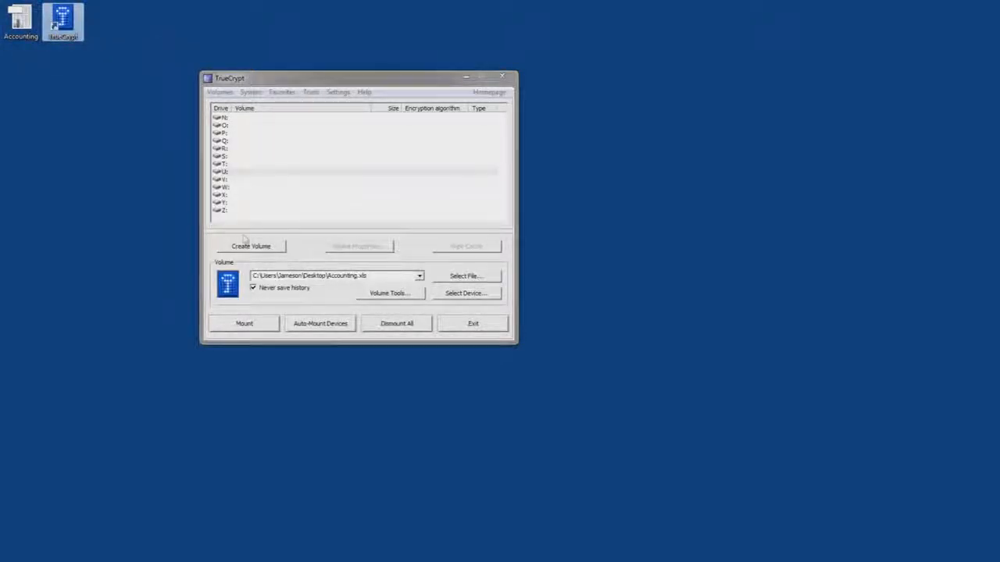
# Clear the stored path from the TrueCrypt Volume path box.
pyautogui.click(378, 277)
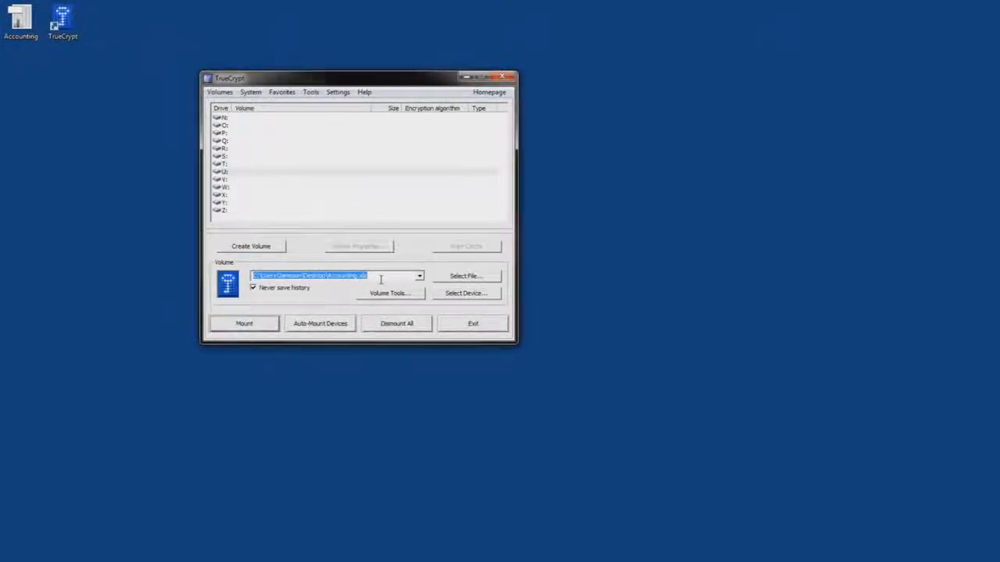
pyautogui.moveTo(381, 276); pyautogui.dragTo(272, 276)
pyautogui.press('BackSpace')
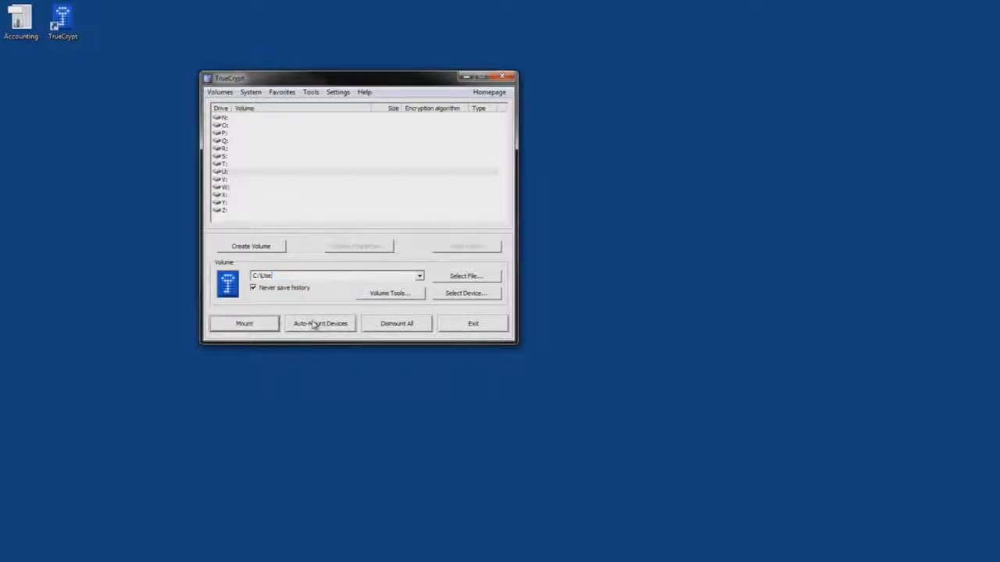
pyautogui.press('BackSpace')
pyautogui.click(21, 22)
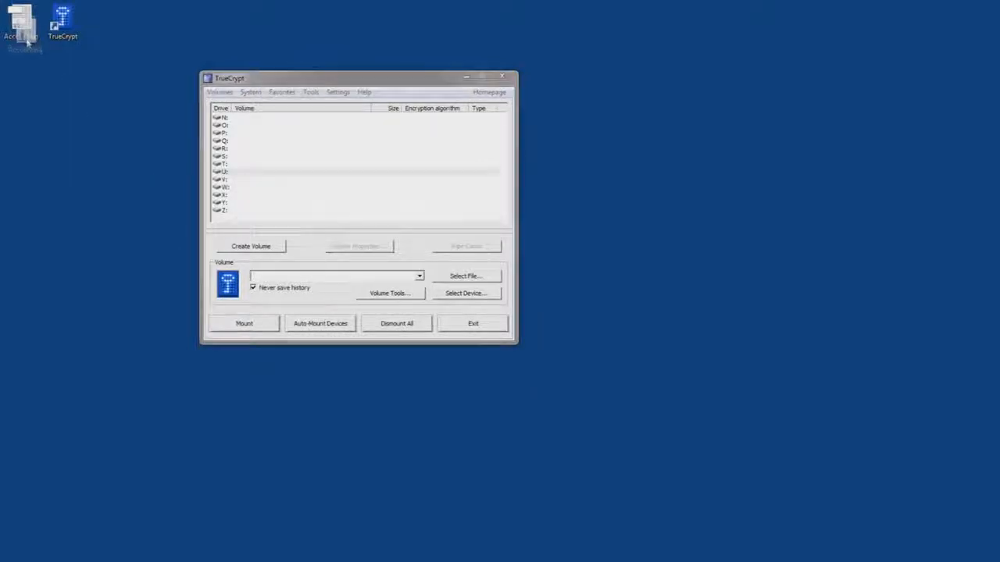